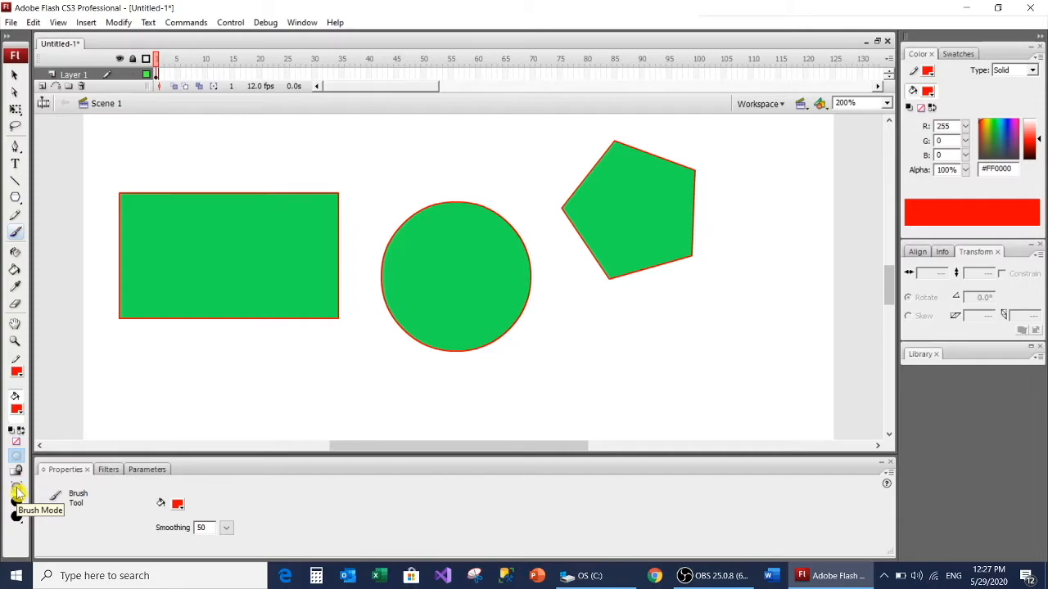
- Paint red brush strokes across the rectangle and the circle in Paint Normal mode
left_click(17, 489)
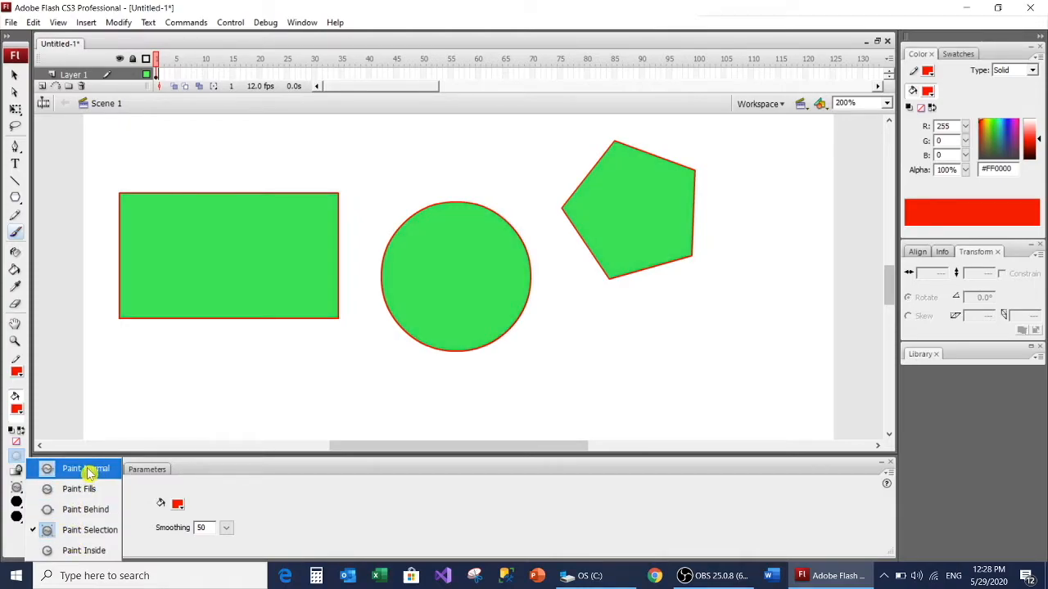
left_click(88, 473)
mouse_move(189, 154)
left_mouse_down()
mouse_move(212, 283)
mouse_move(261, 412)
left_mouse_up()
mouse_move(343, 167)
left_mouse_down()
mouse_move(445, 204)
mouse_move(473, 258)
mouse_move(366, 360)
left_mouse_up()
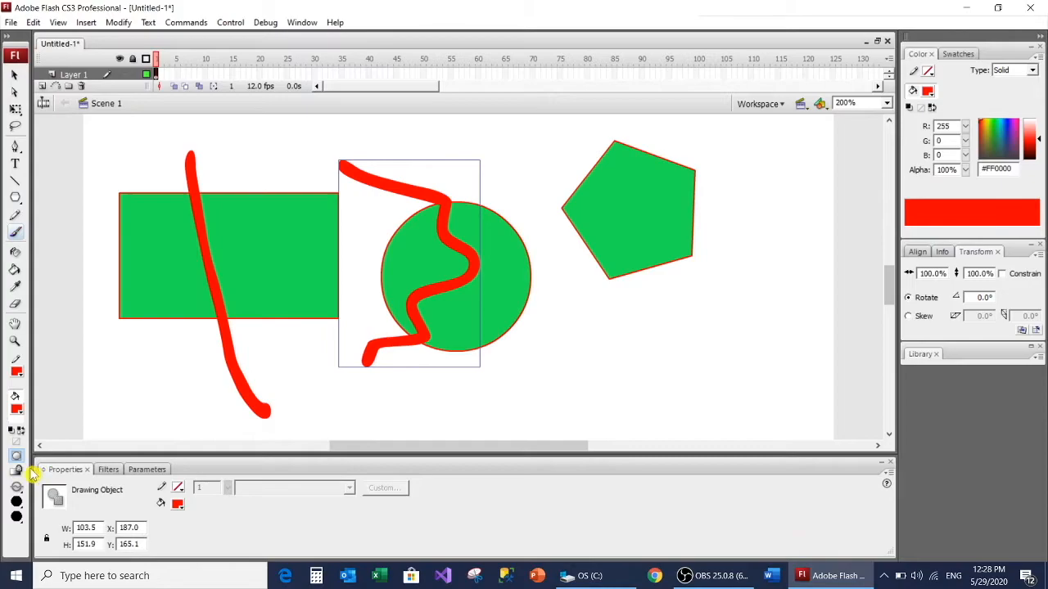
- In Paint Behind mode, brush two red strokes across the rectangle and one across the circle
left_click(17, 457)
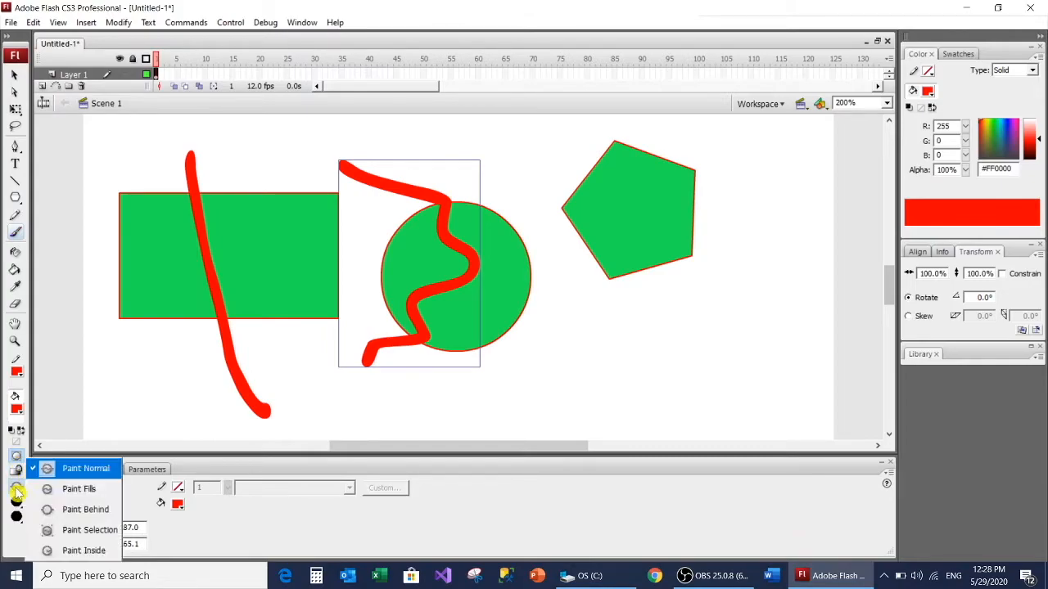
left_click(80, 509)
left_click_drag(134, 177, 196, 389)
mouse_move(269, 145)
left_mouse_down()
mouse_move(271, 238)
mouse_move(298, 361)
left_mouse_up()
mouse_move(463, 176)
left_mouse_down()
mouse_move(485, 227)
mouse_move(508, 348)
left_mouse_up()
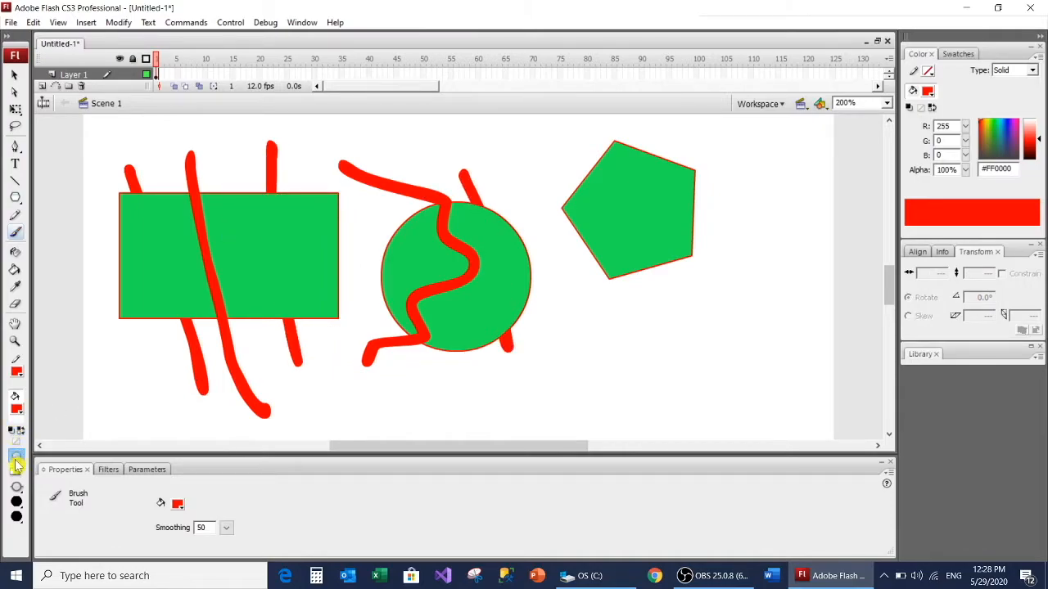
- In Paint Fills mode, brush several red strokes over the pentagon and one over the lower part of the circle
left_click(17, 488)
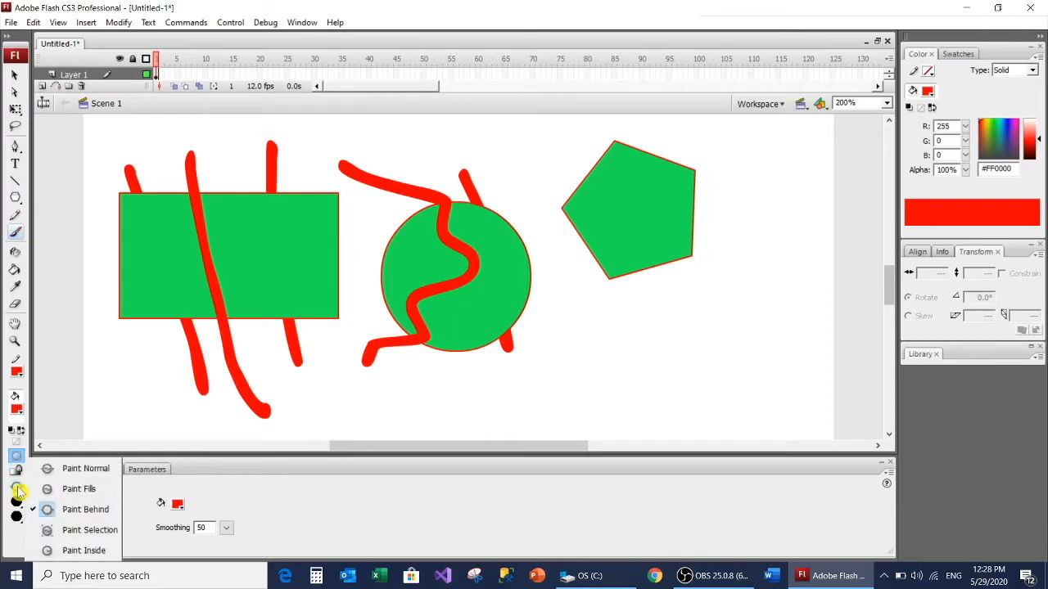
left_click(76, 489)
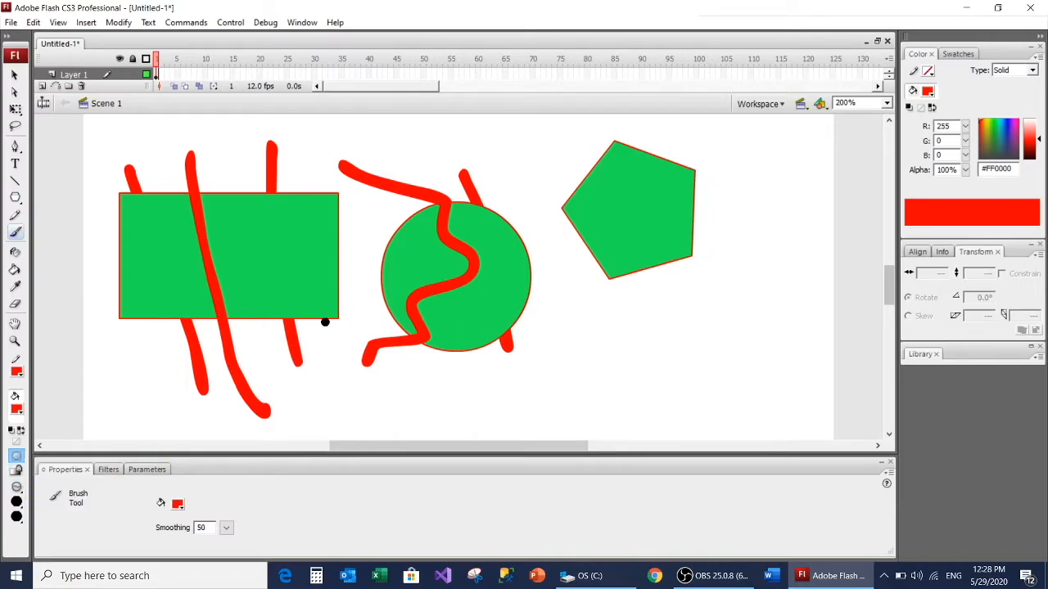
mouse_move(619, 208)
left_mouse_down()
mouse_move(647, 196)
mouse_move(623, 209)
mouse_move(573, 192)
mouse_move(590, 225)
left_mouse_up()
mouse_move(620, 148)
left_mouse_down()
mouse_move(662, 175)
mouse_move(666, 161)
mouse_move(678, 190)
left_mouse_up()
left_click(671, 231)
left_click_drag(635, 244, 606, 254)
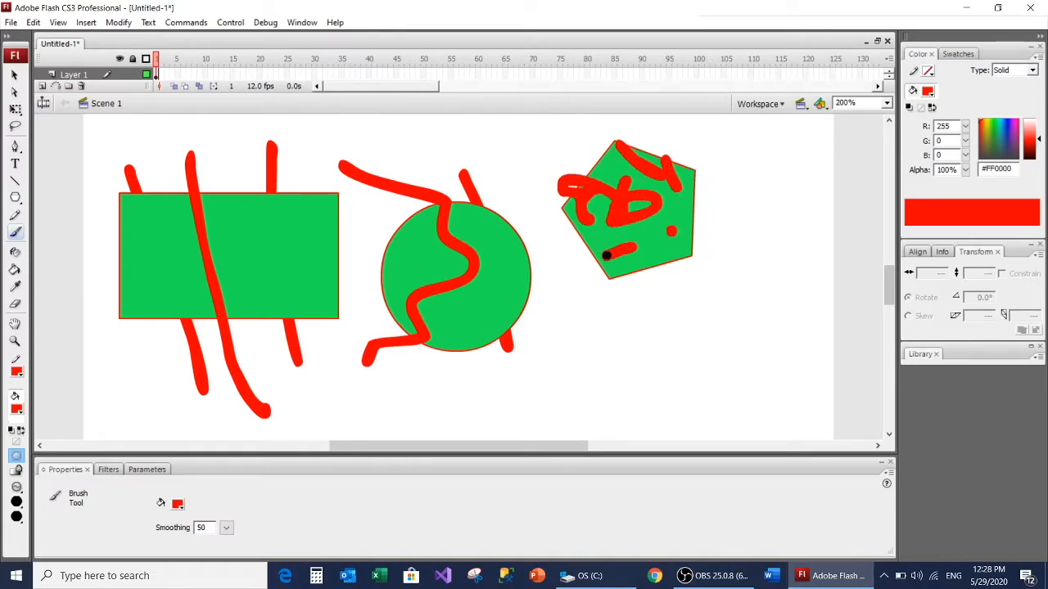
left_click_drag(464, 292, 479, 352)
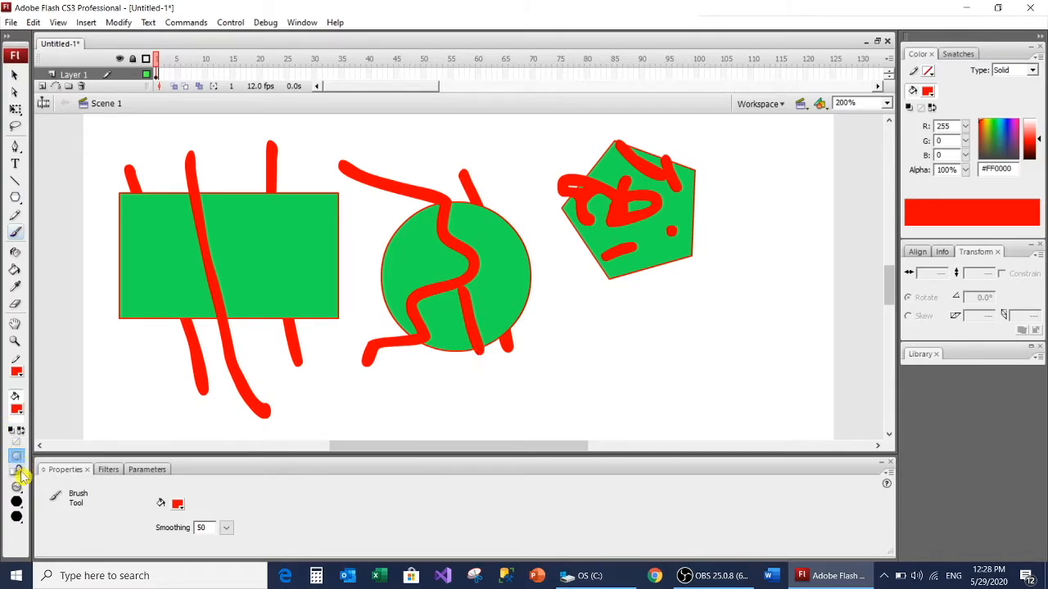
- In Paint Inside mode, brush three red scribbles inside the rectangle near its left edge
left_click(16, 488)
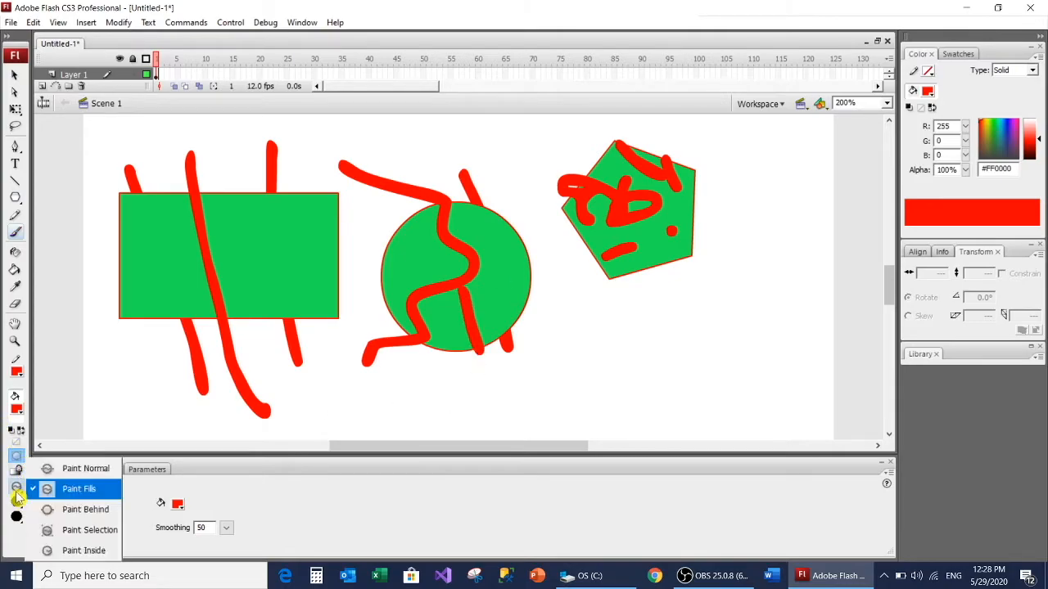
left_click(81, 550)
mouse_move(155, 220)
left_mouse_down()
mouse_move(169, 245)
mouse_move(124, 252)
mouse_move(150, 255)
mouse_move(151, 284)
left_mouse_up()
left_click_drag(132, 207, 166, 318)
mouse_move(193, 274)
left_mouse_down()
mouse_move(178, 289)
mouse_move(202, 314)
left_mouse_up()
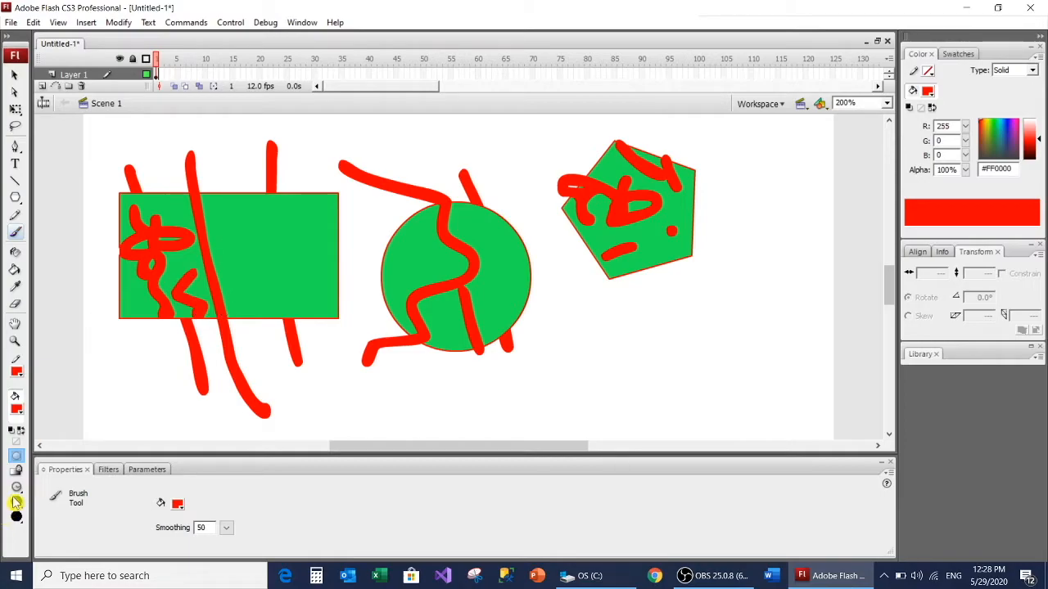
- Keep the largest brush size, choose the square brush shape, and paint red strokes between and below the rectangle and circle
left_click(17, 502)
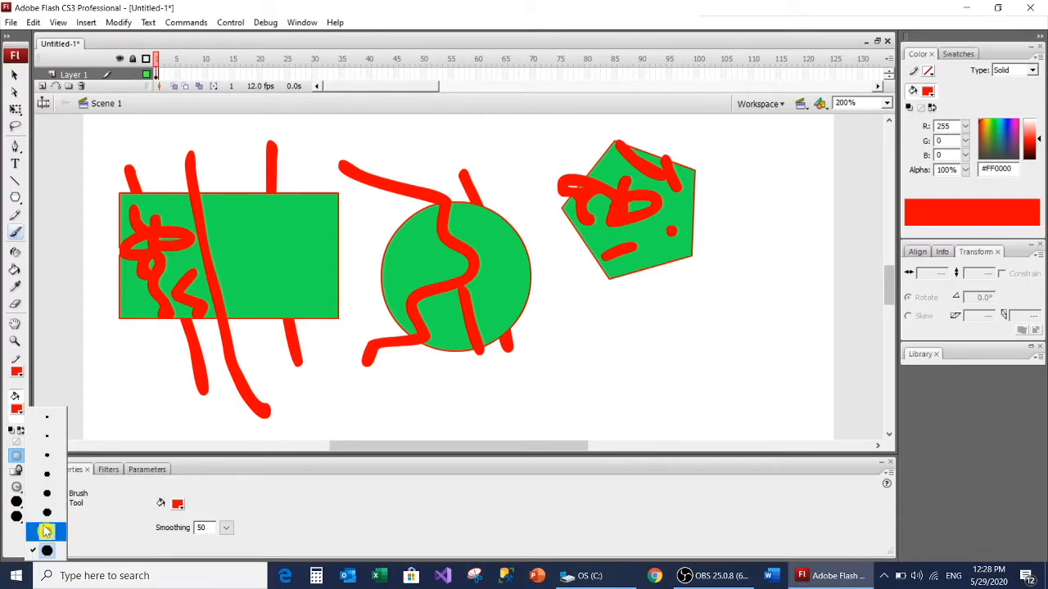
left_click(47, 551)
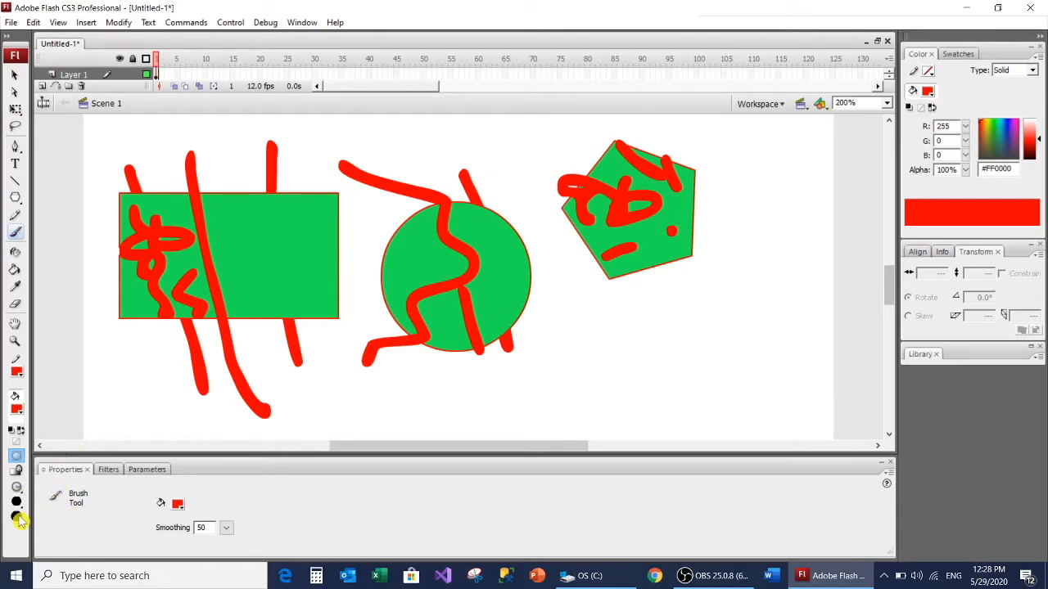
left_click(18, 515)
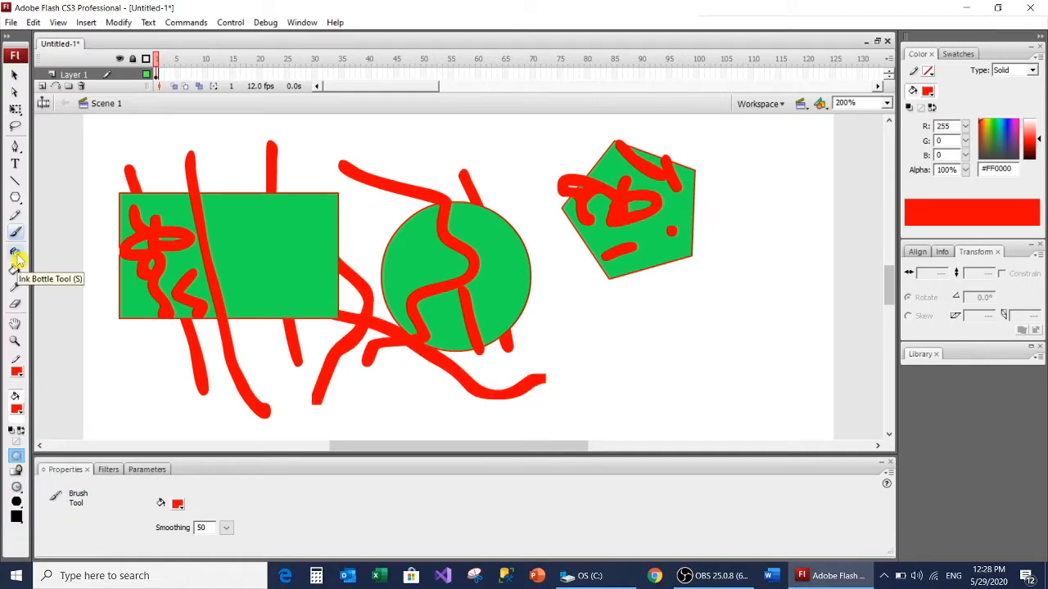
- Erase everything on the stage
left_click(16, 270)
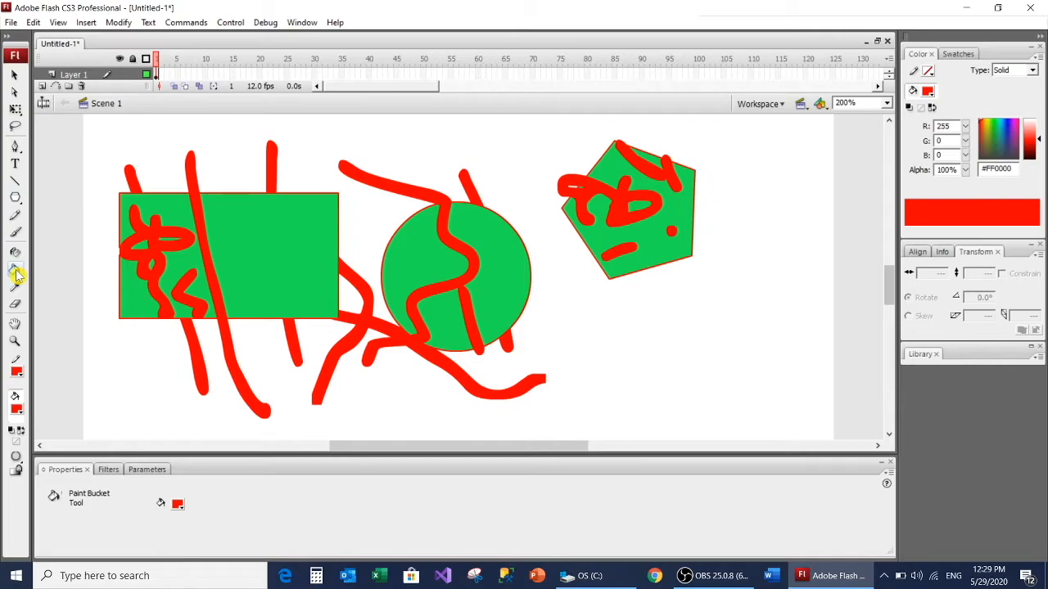
double_click(15, 303)
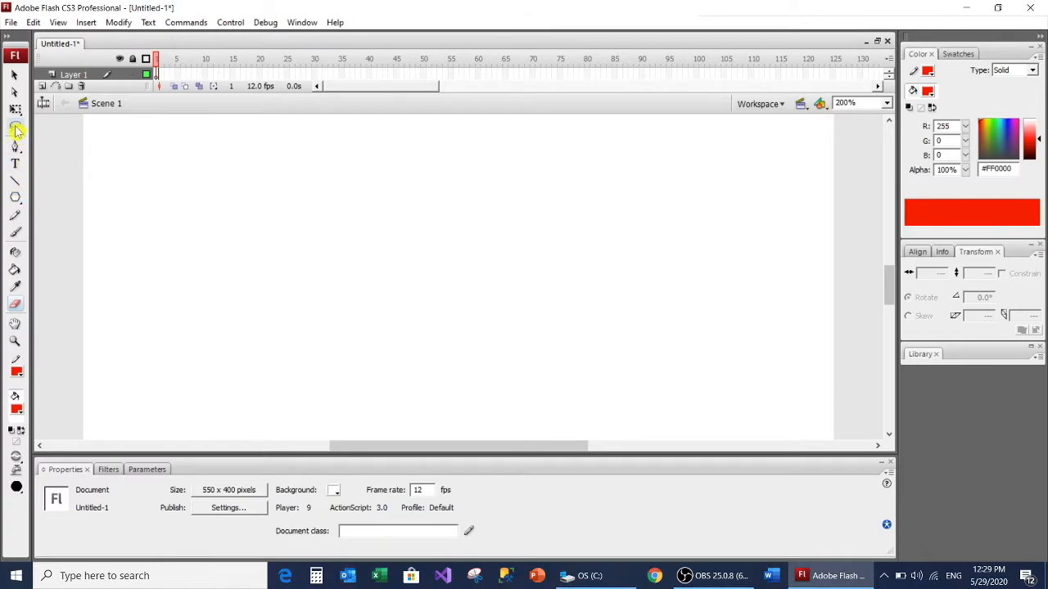
- Draw a closed freehand outline with the Pencil tool, and beside it a red rectangle about 183 by 106 pixels
left_click(15, 217)
mouse_move(176, 273)
left_mouse_down()
mouse_move(178, 238)
mouse_move(231, 203)
mouse_move(394, 201)
mouse_move(419, 243)
mouse_move(402, 290)
mouse_move(311, 363)
mouse_move(195, 370)
mouse_move(177, 260)
left_mouse_up()
left_click_drag(14, 198, 53, 220)
left_click(53, 217)
mouse_move(501, 191)
left_mouse_down()
mouse_move(734, 315)
mouse_move(749, 336)
left_mouse_up()
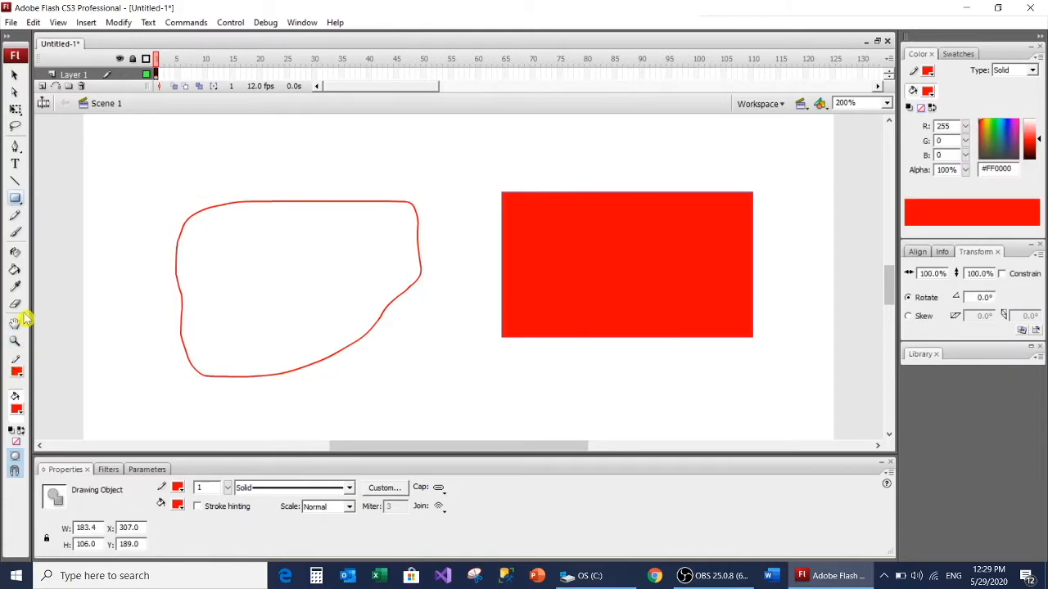
- Fill the freehand outline and the rectangle with solid blue #0000CC using the Paint Bucket
left_click(15, 270)
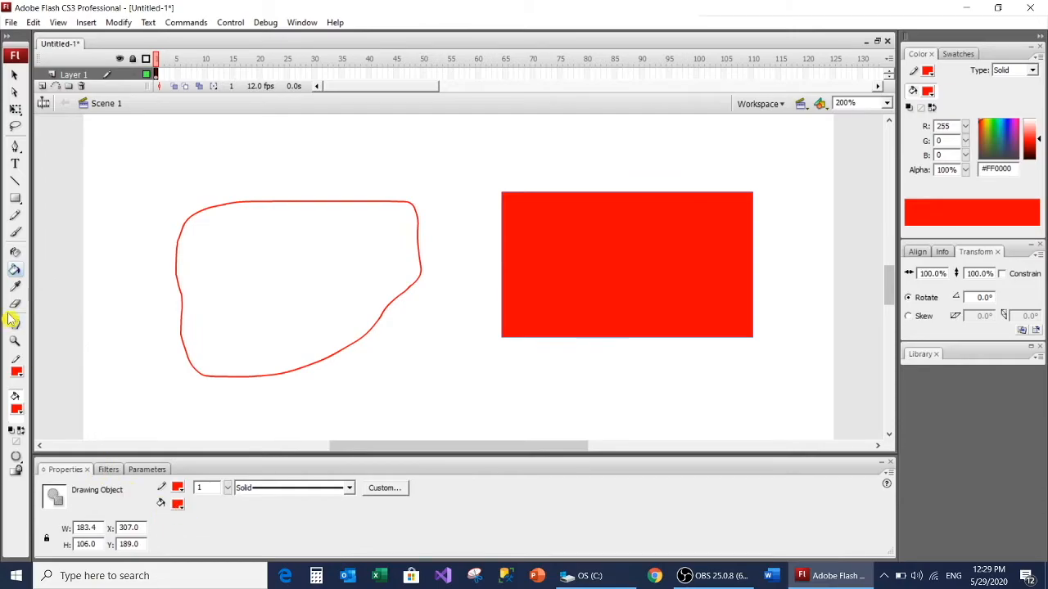
left_click(179, 505)
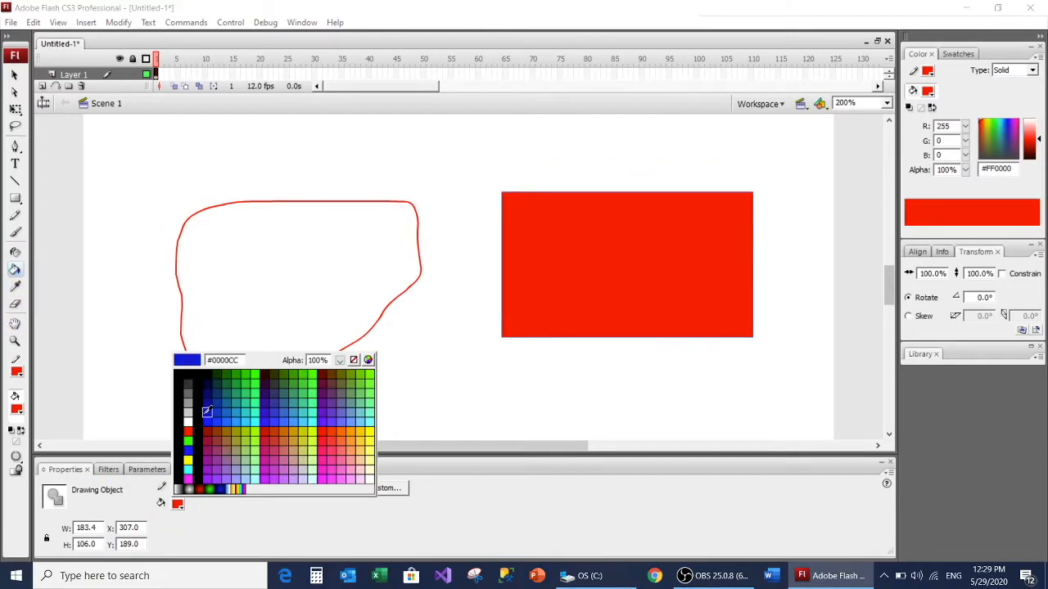
left_click(204, 409)
left_click(263, 258)
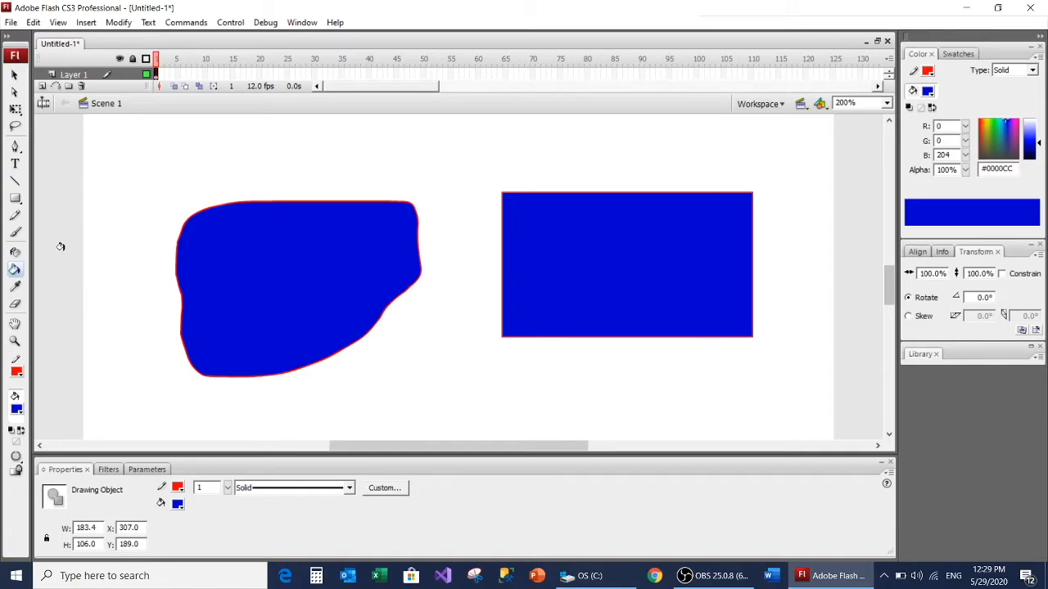
- Clear the blue shapes from the stage and activate the Paint Bucket tool
left_click(18, 307)
double_click(18, 307)
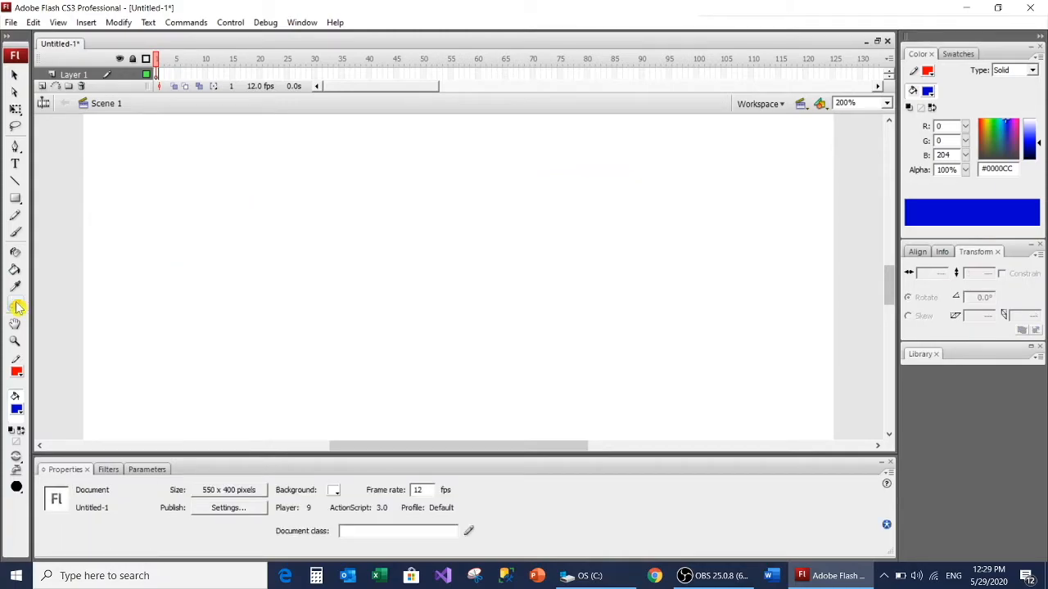
key("k")
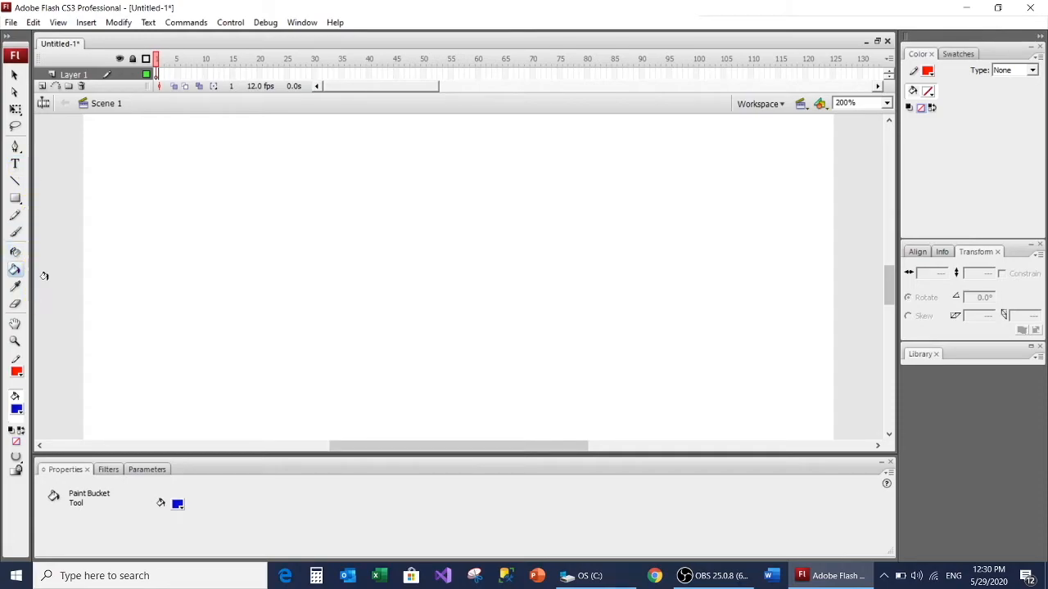
- Draw a freehand pencil outline about 236 by 135 pixels in the middle of the stage
left_click(15, 215)
mouse_move(310, 311)
left_mouse_down()
mouse_move(366, 200)
mouse_move(568, 205)
mouse_move(631, 251)
mouse_move(570, 304)
mouse_move(535, 360)
mouse_move(426, 359)
mouse_move(365, 318)
mouse_move(327, 306)
left_mouse_up()
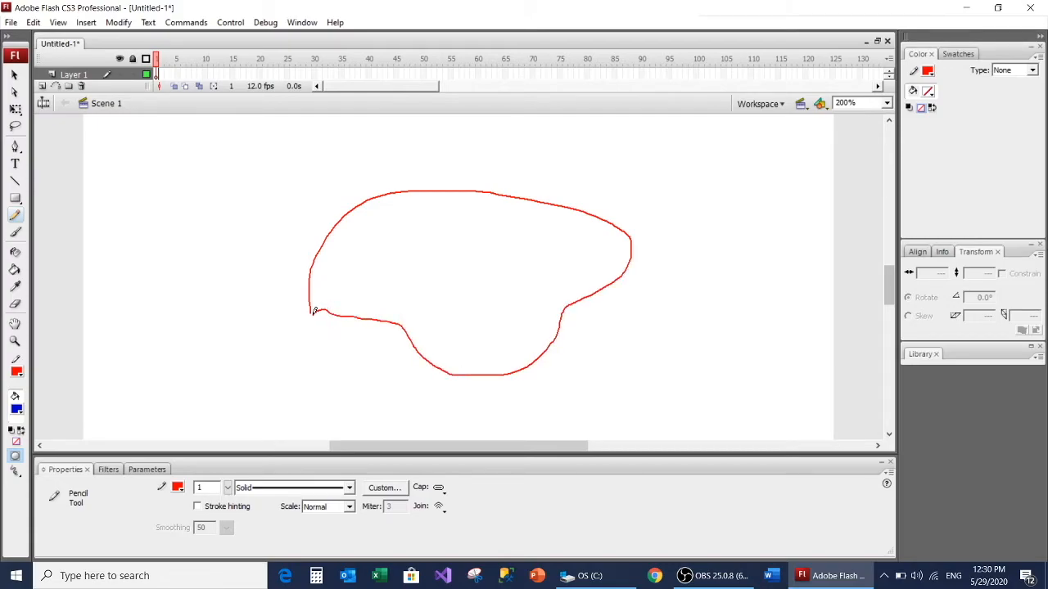
left_click_drag(312, 312, 311, 313)
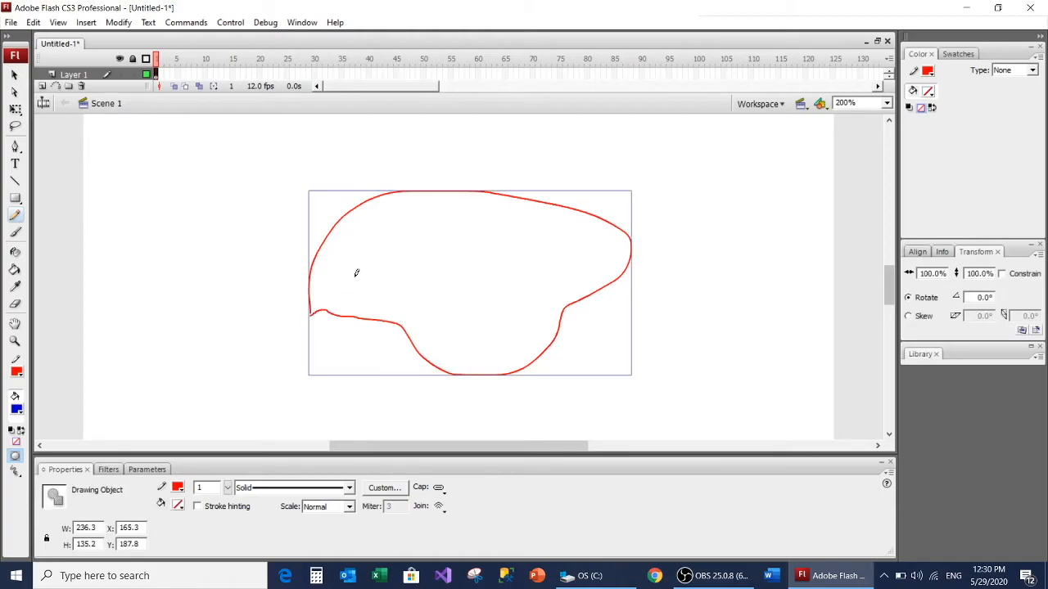
- Fill the freehand outline with blue #0000CC using the Paint Bucket with the Close Medium Gaps option
left_click(18, 273)
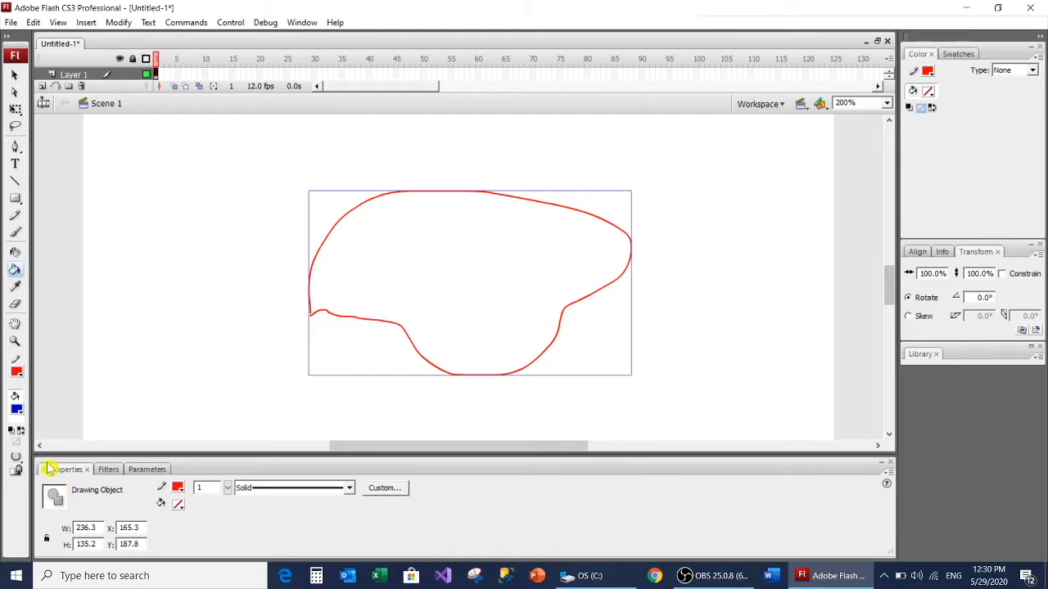
left_click(17, 457)
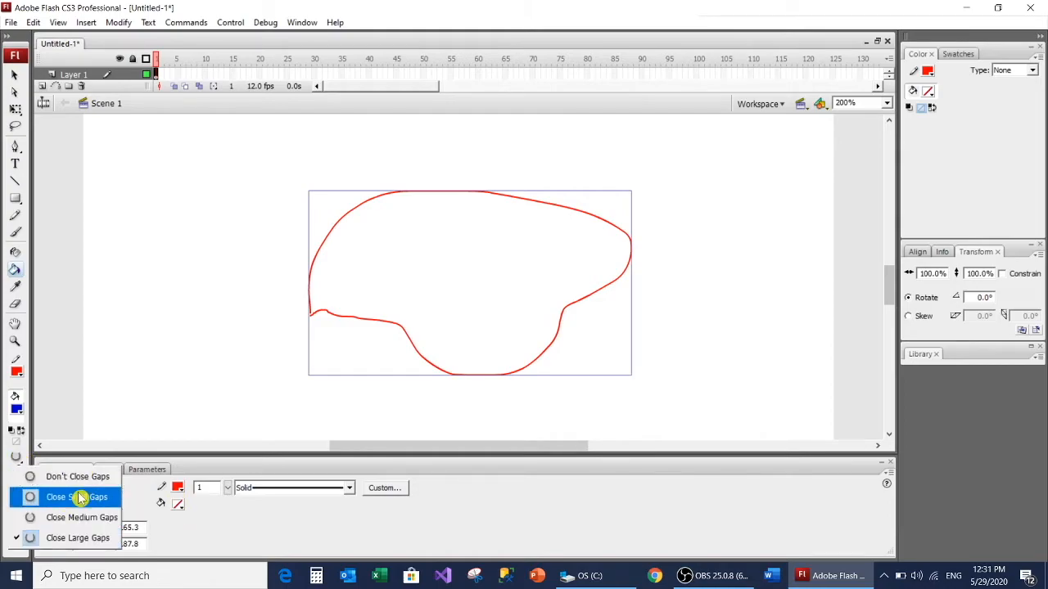
left_click(79, 517)
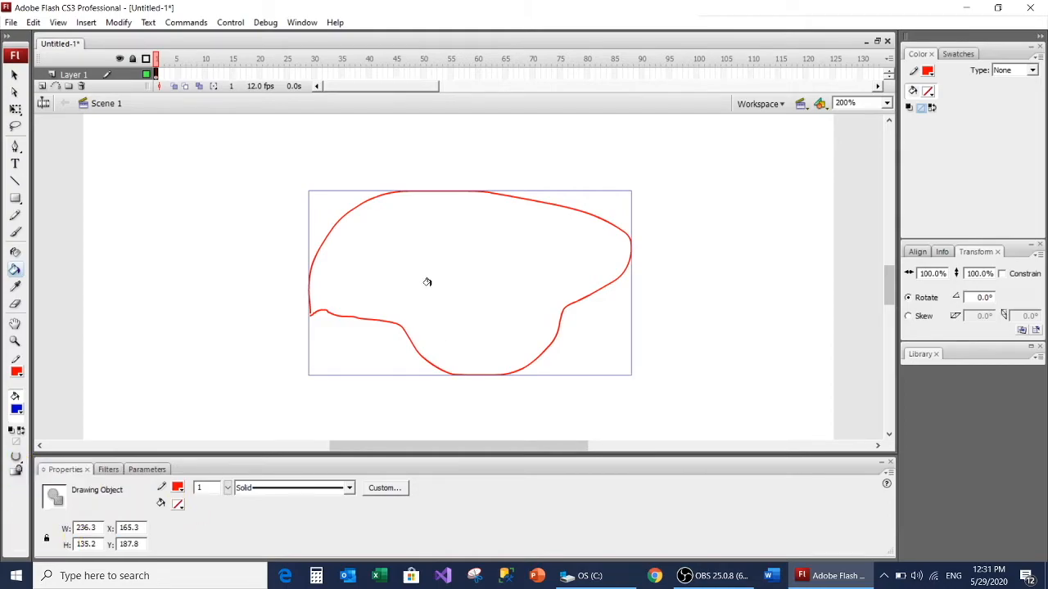
left_click(311, 301)
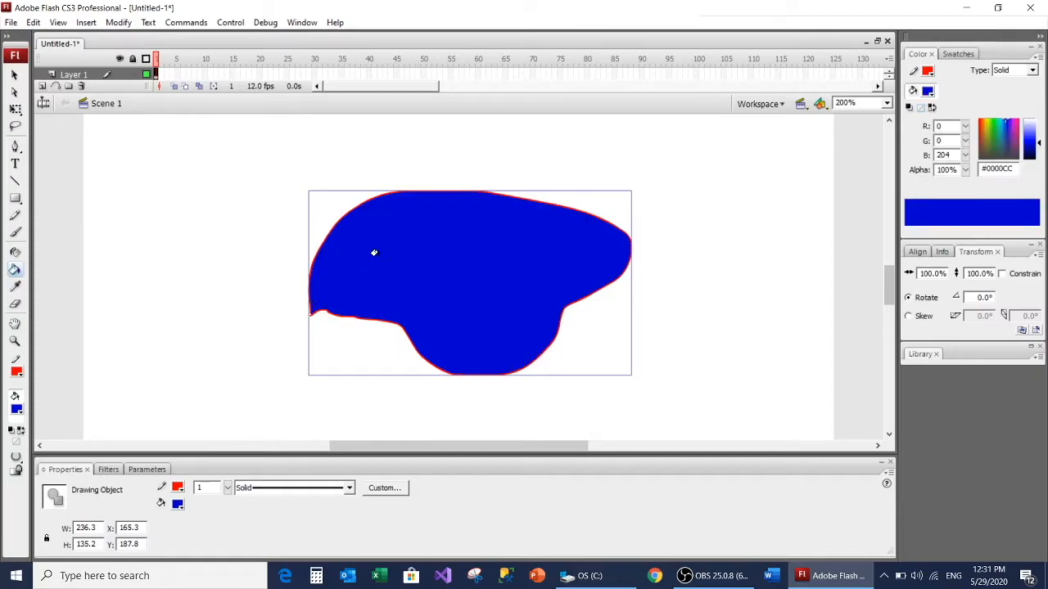
left_click(418, 217)
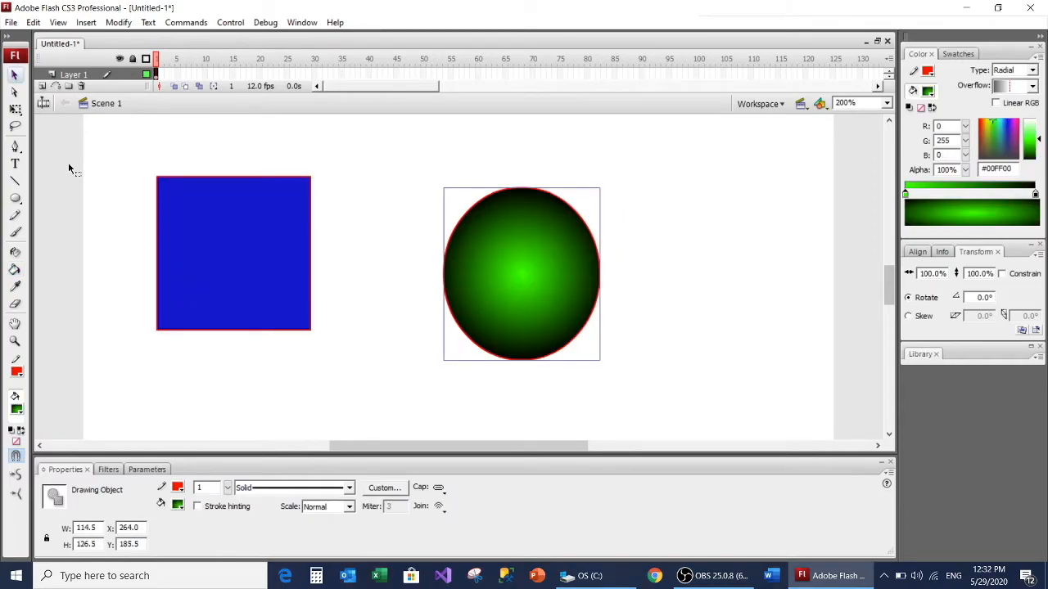
- Select the blue square with the Subselection tool and change its fill to the red-to-black radial gradient
left_click(14, 91)
left_click(196, 261)
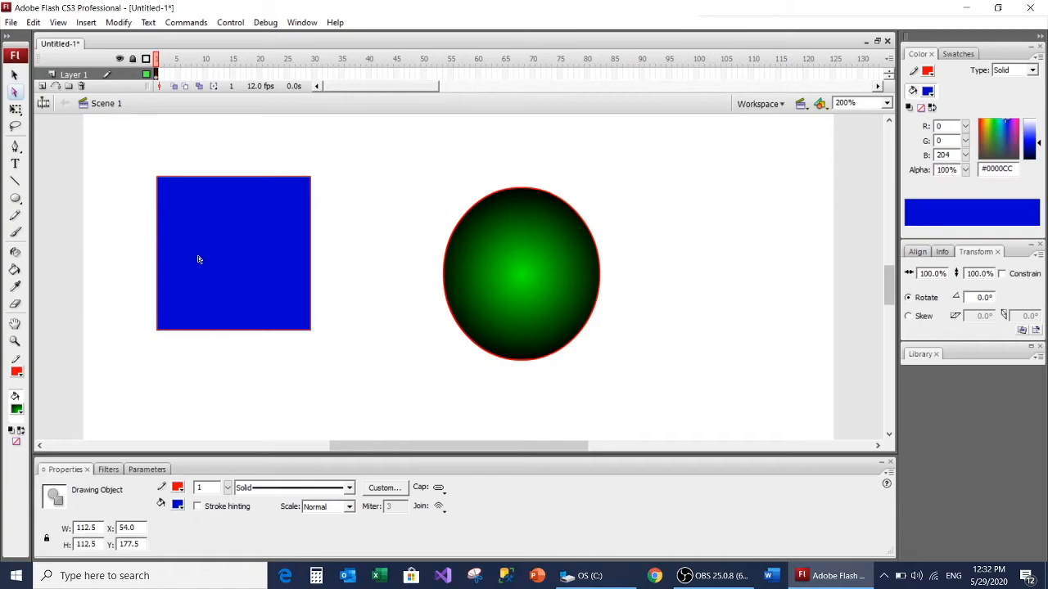
left_click(16, 409)
left_click(36, 381)
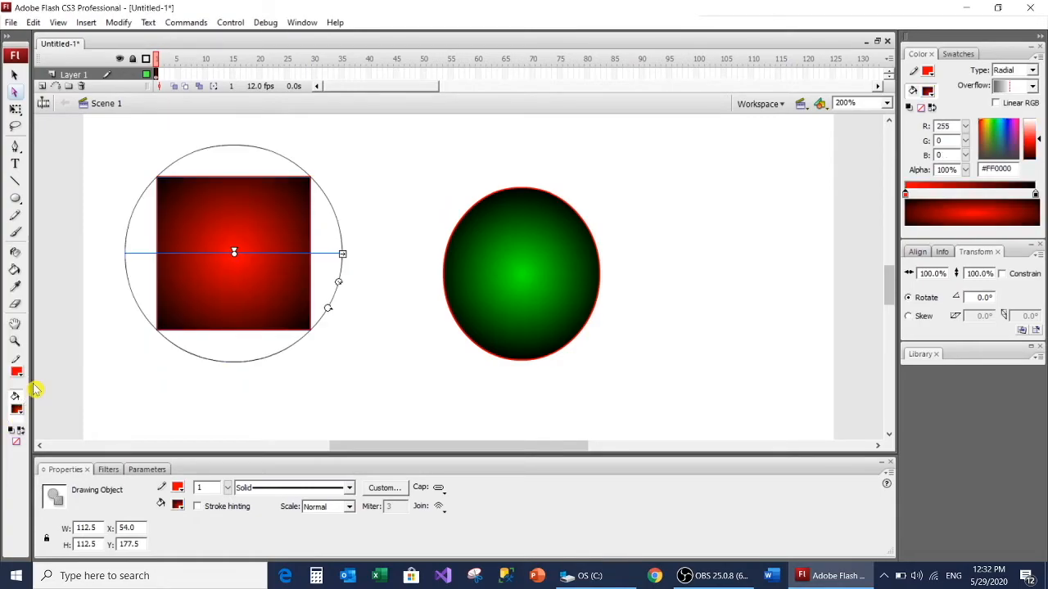
- Change the square's fill to solid light grey #D6D6D6 by sampling the colour from the interface
left_click(14, 76)
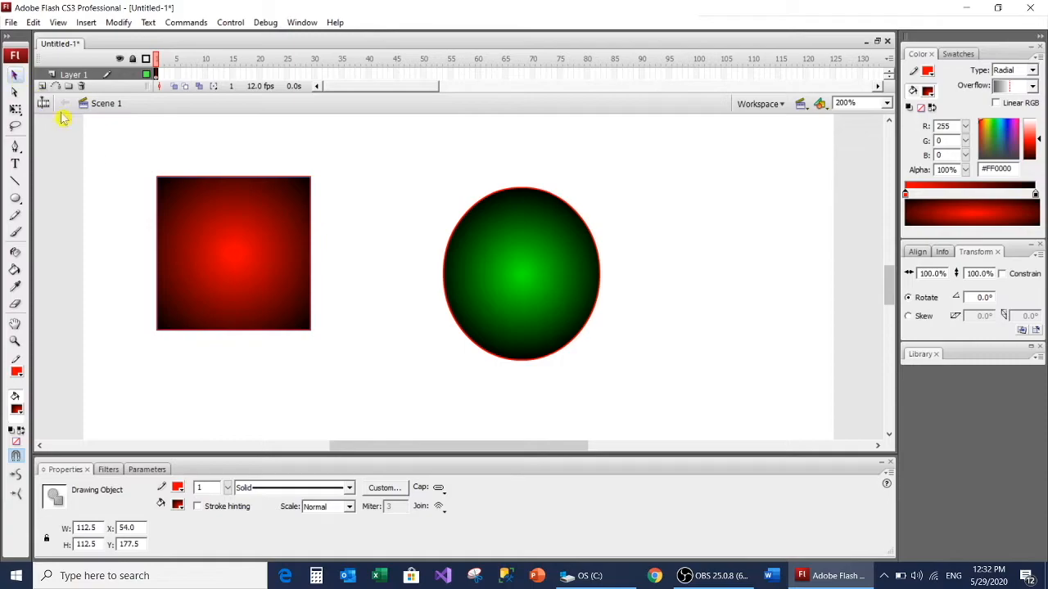
left_click(16, 409)
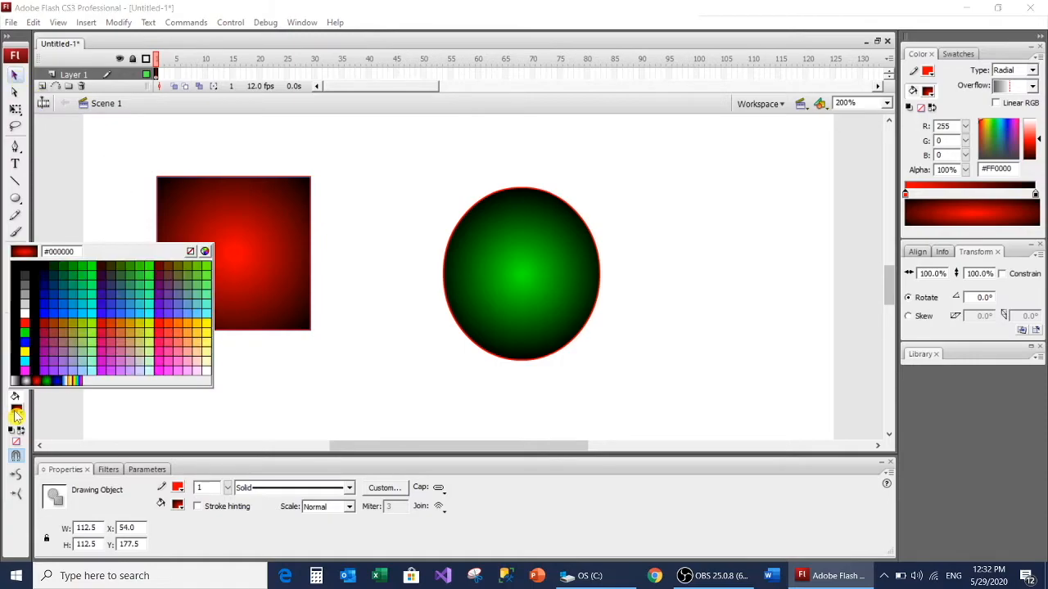
left_click(917, 59)
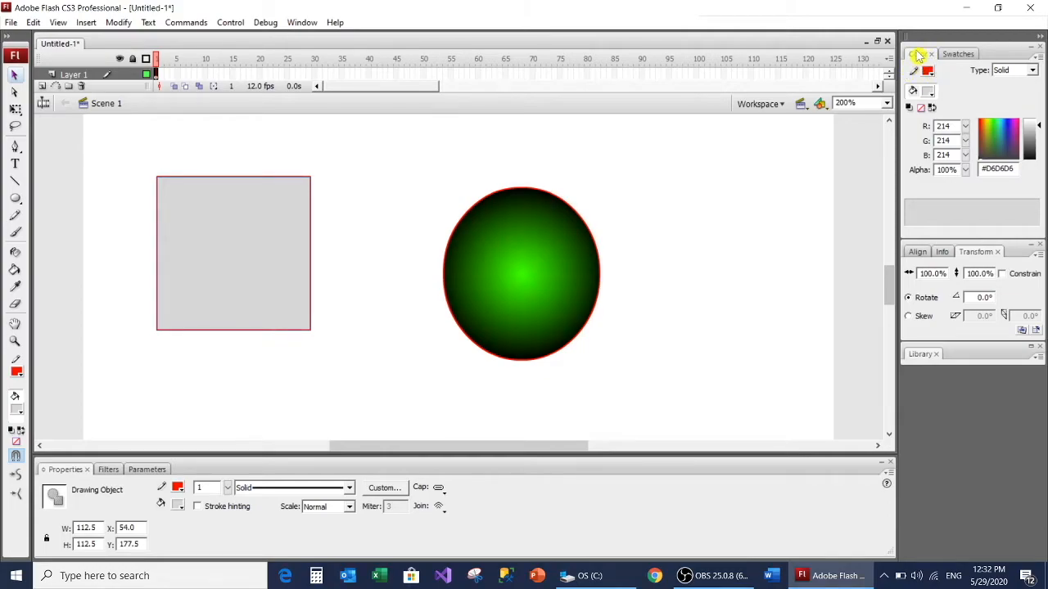
- Locate the Color panel in the list of available panels and leave its display setting as it is
left_click(303, 22)
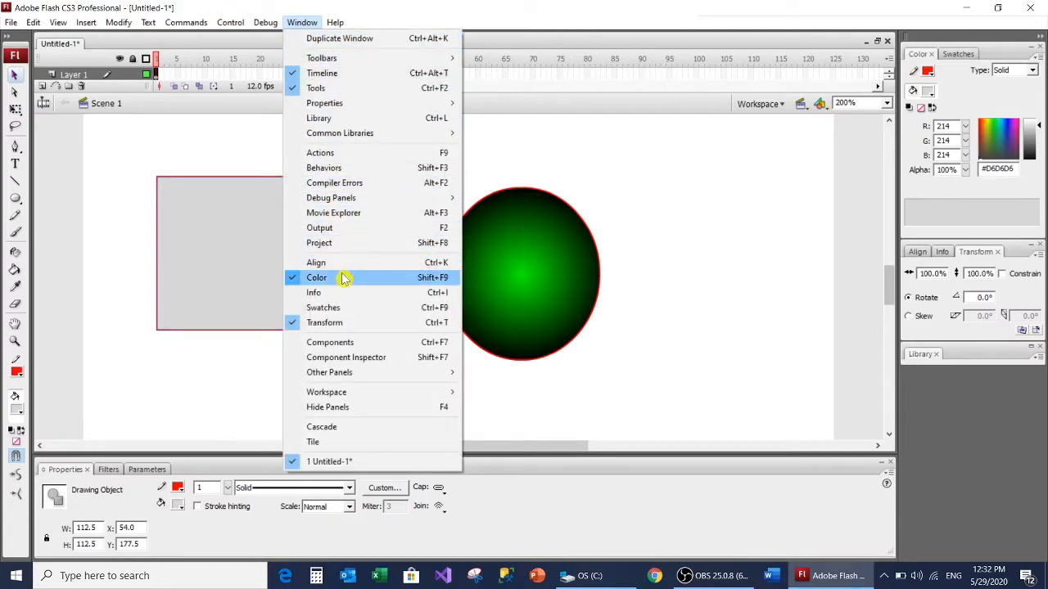
left_click(952, 205)
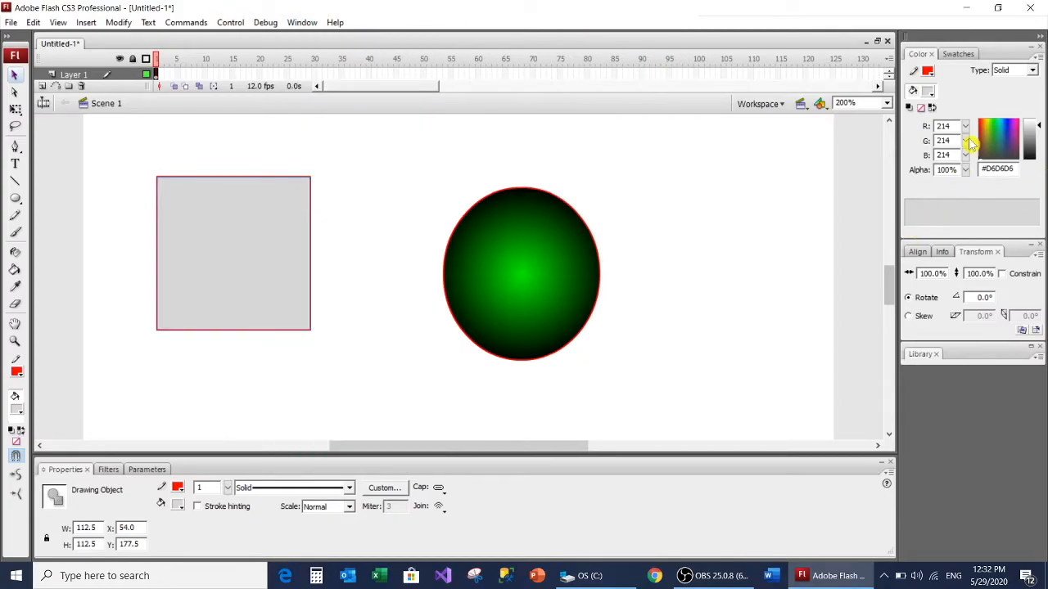
- Change the square's fill to a linear gradient and set its starting colour stop to blue #2248DD
left_click(1015, 70)
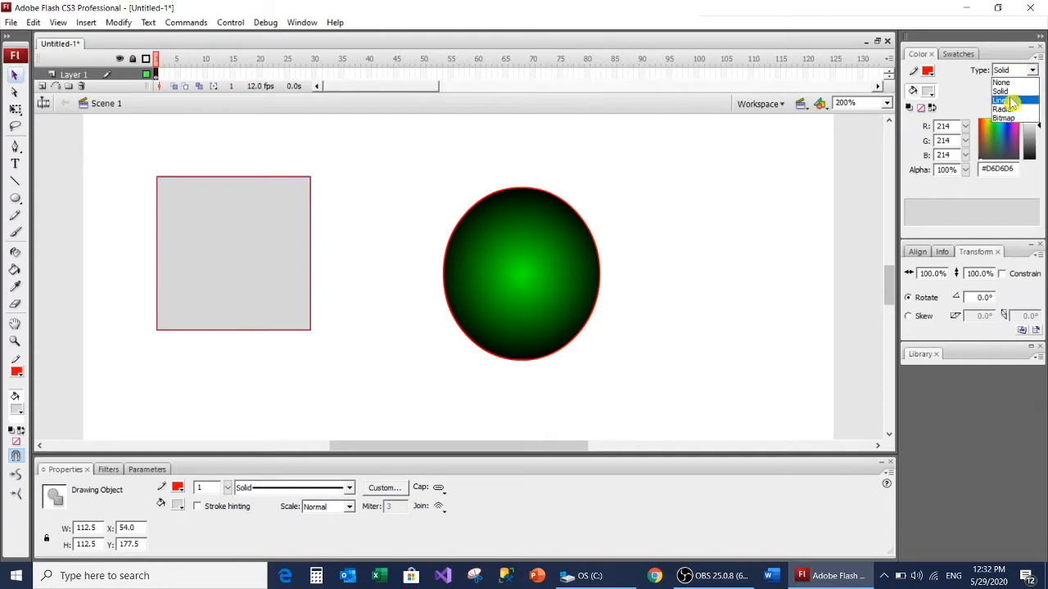
left_click(1012, 100)
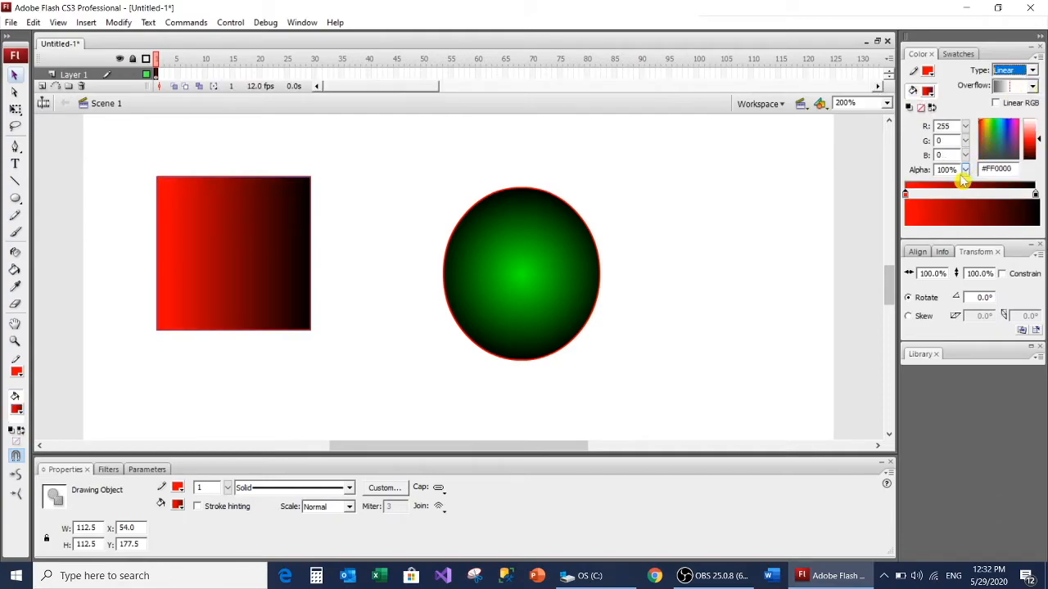
left_click(906, 194)
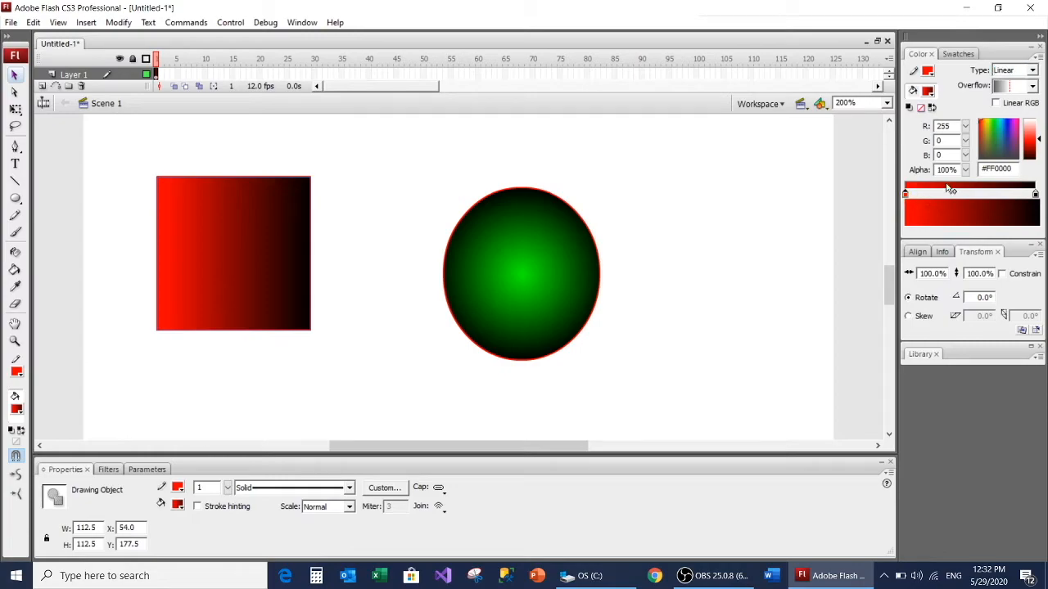
left_click(1006, 135)
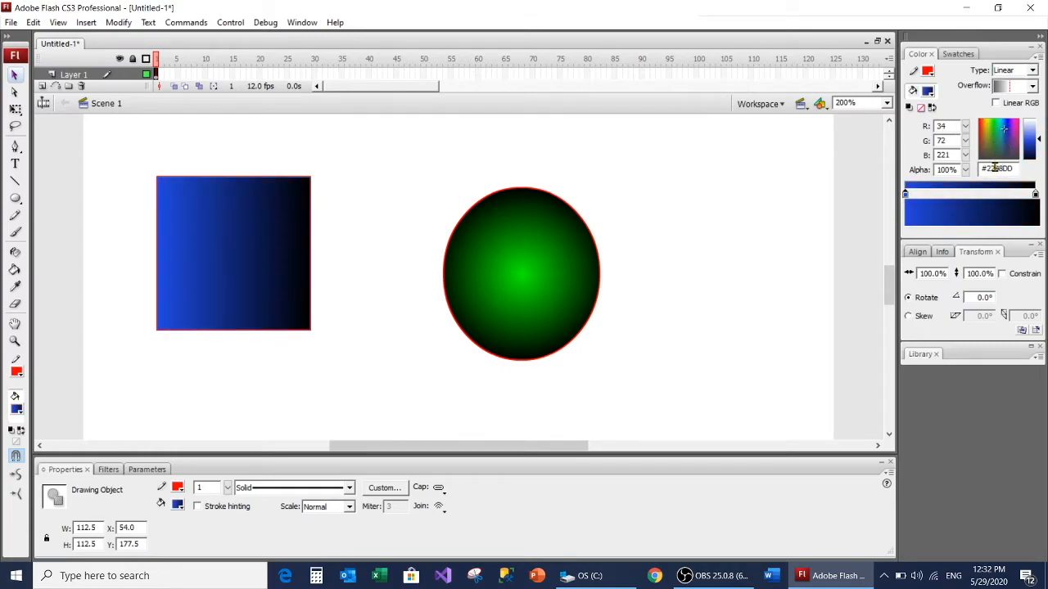
- Set the gradient's ending colour stop to green #0BEC37, and add and remove a middle colour stop
left_click(1034, 195)
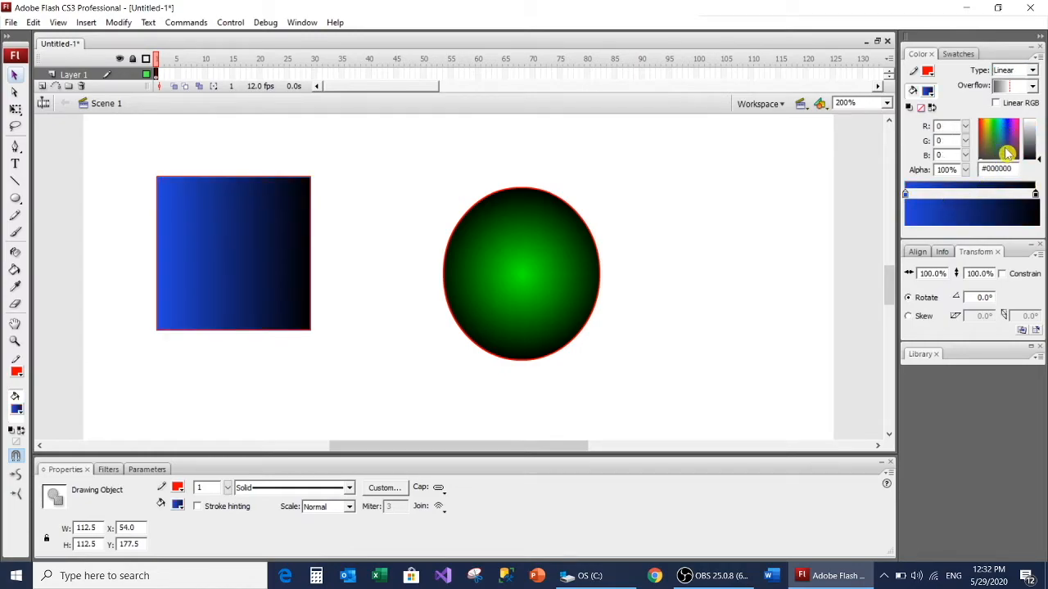
left_click(1007, 125)
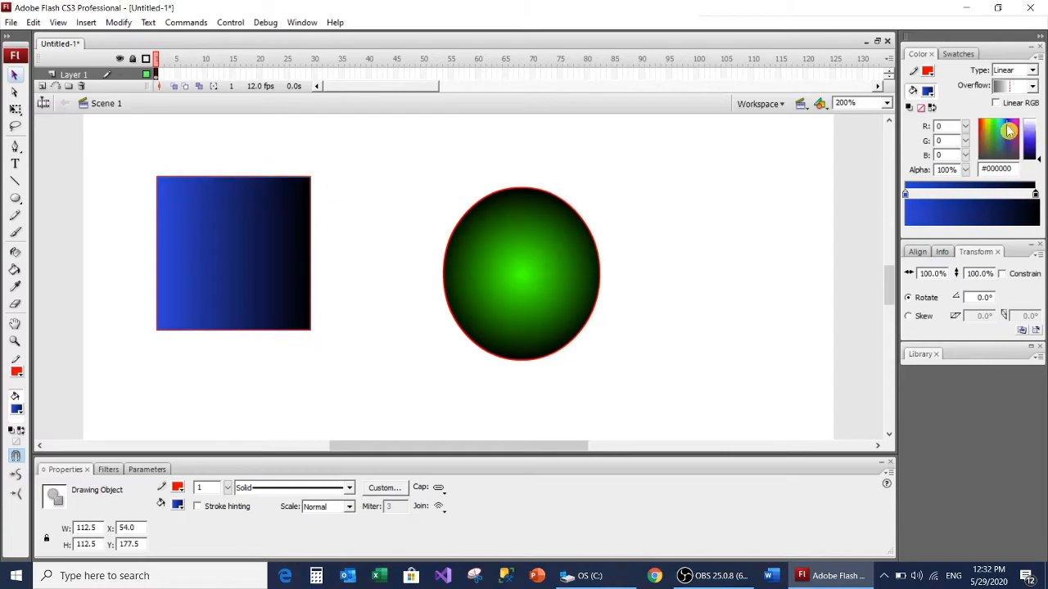
left_click(993, 124)
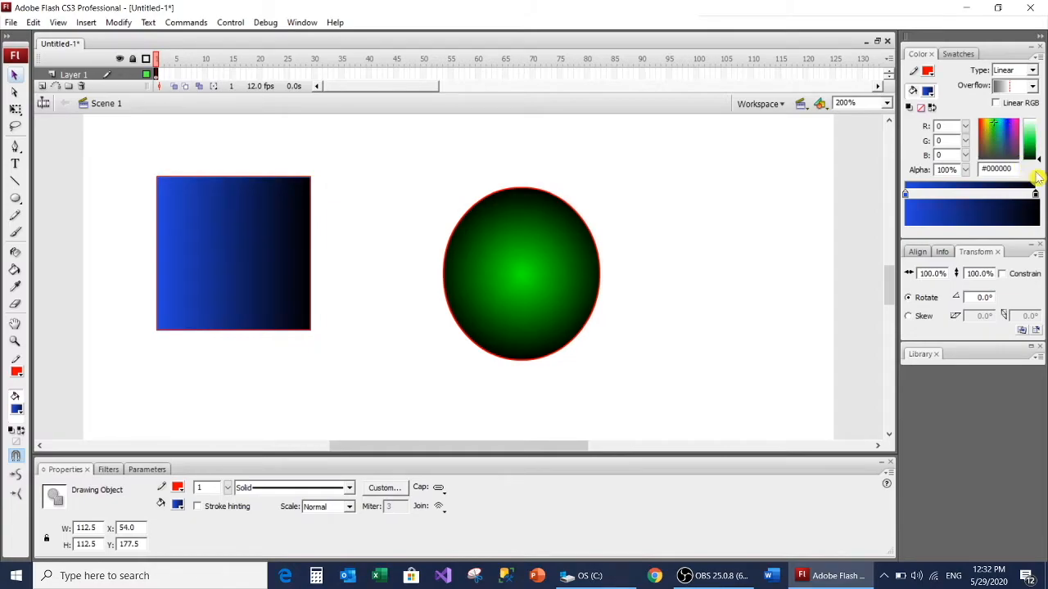
left_click_drag(1038, 156, 1038, 139)
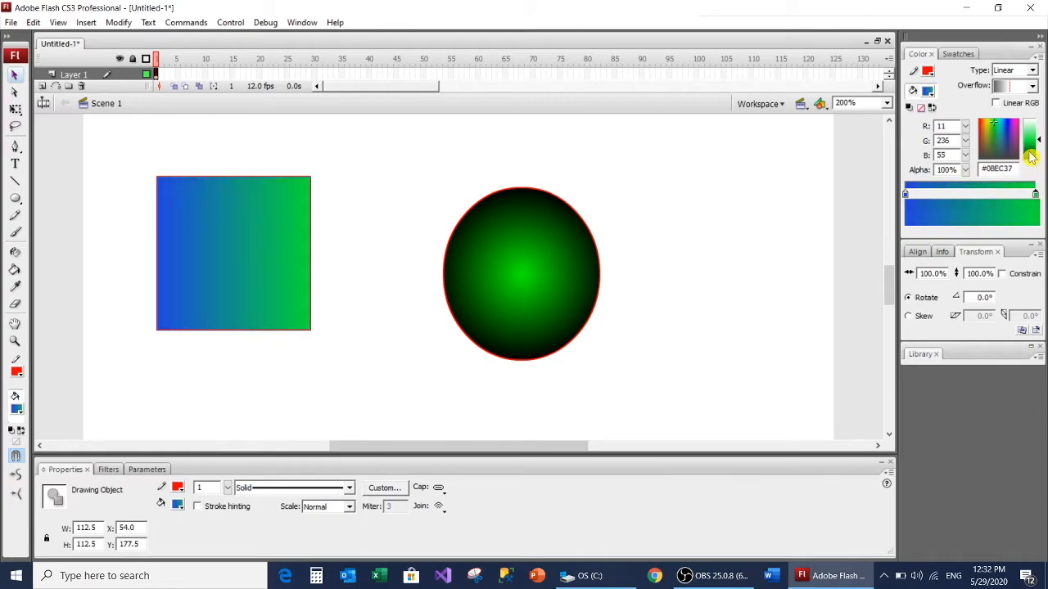
left_click(972, 191)
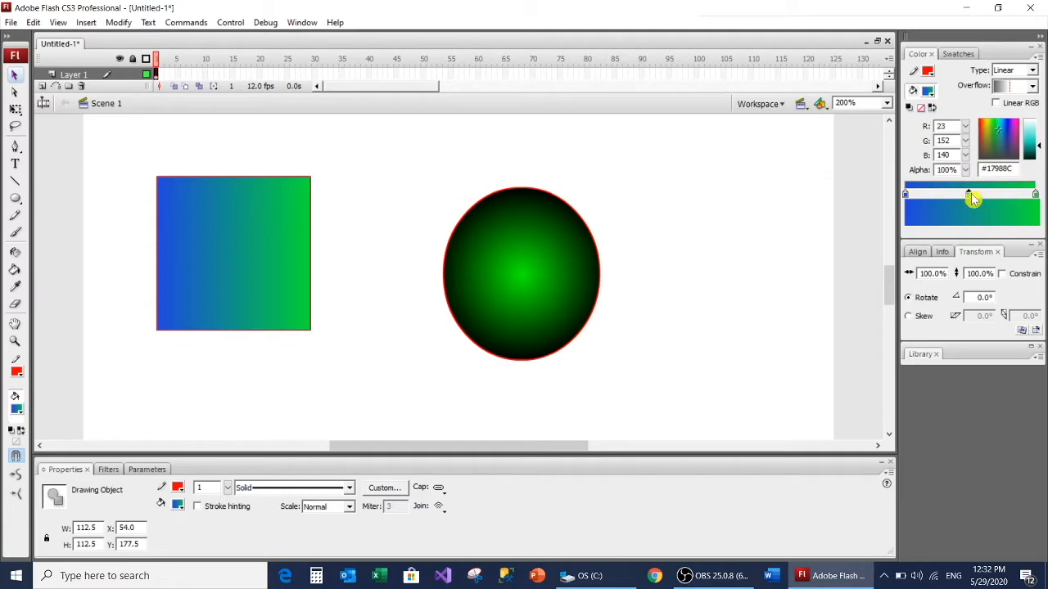
left_click_drag(968, 194, 966, 241)
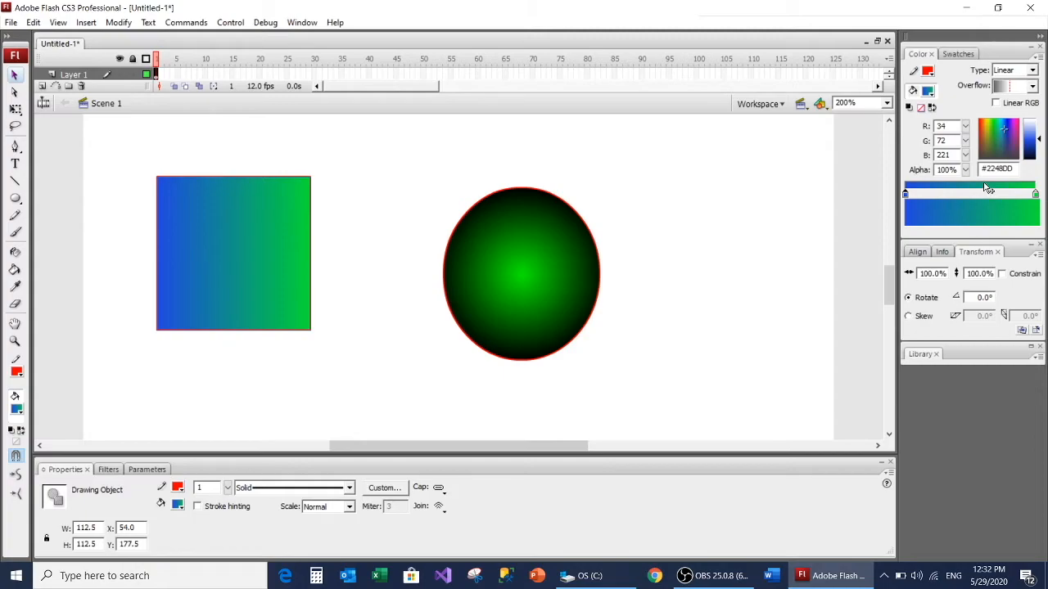
- Select the oval, change its fill to the blue-to-black radial gradient swatch, and deselect it
left_click(493, 290)
left_click(16, 409)
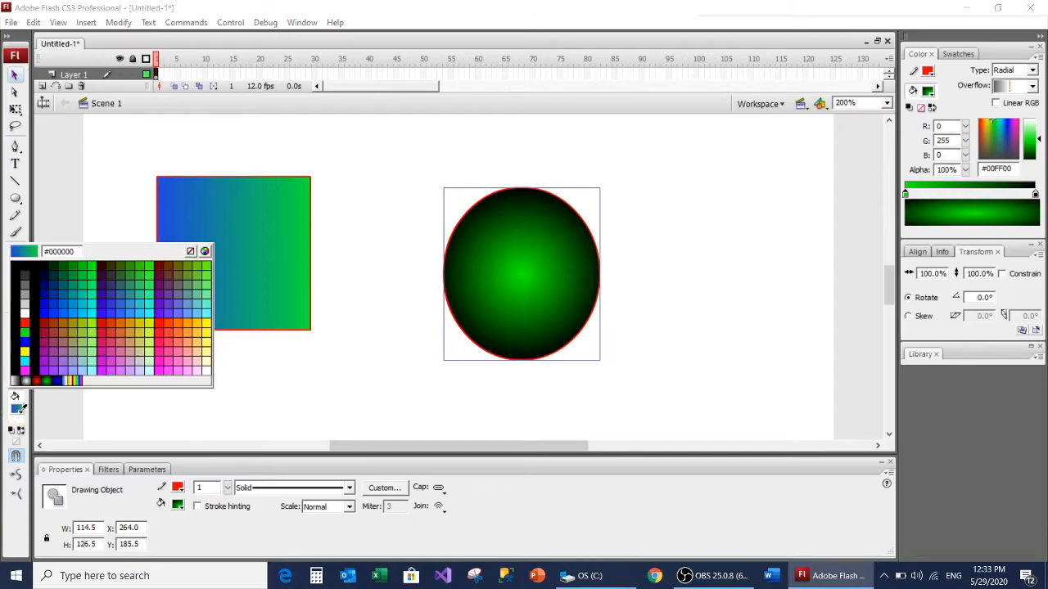
left_click(57, 382)
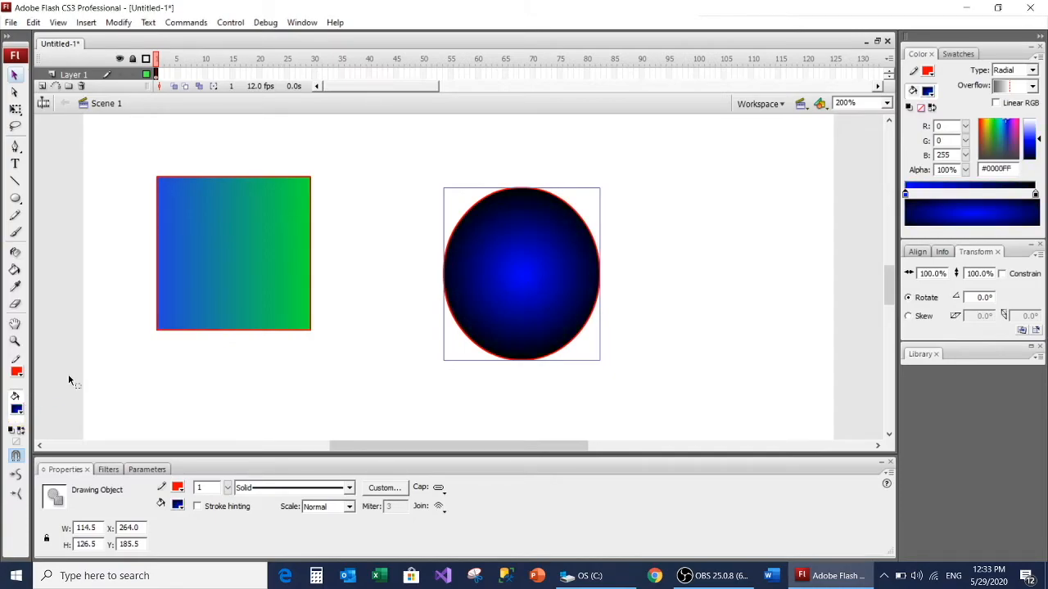
left_click(420, 259)
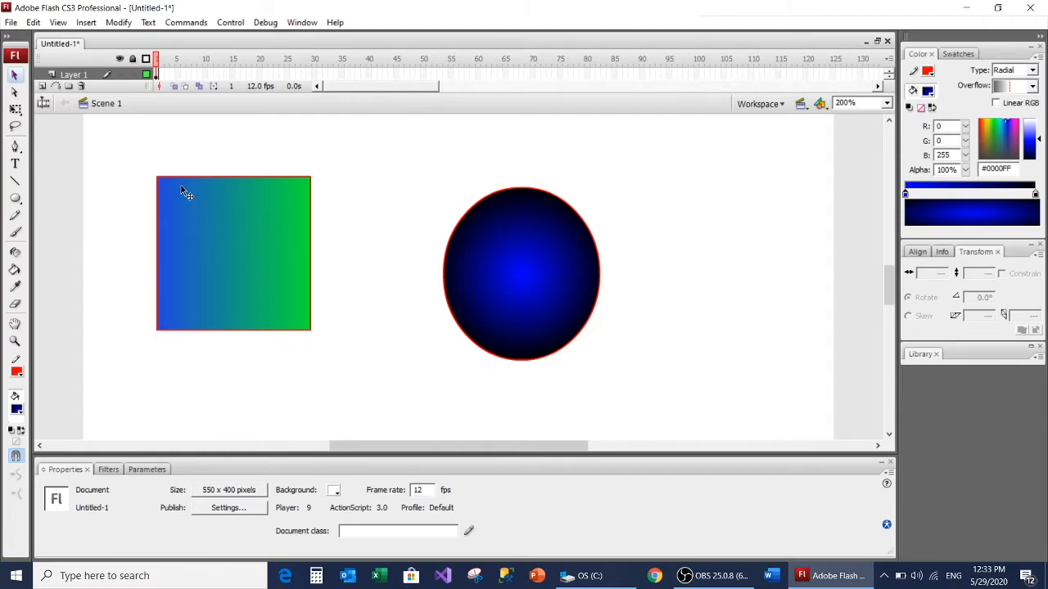
- Apply a red dashed stroke with thickness 4 to the outlines of the square and the oval using the Ink Bottle tool
left_click(17, 258)
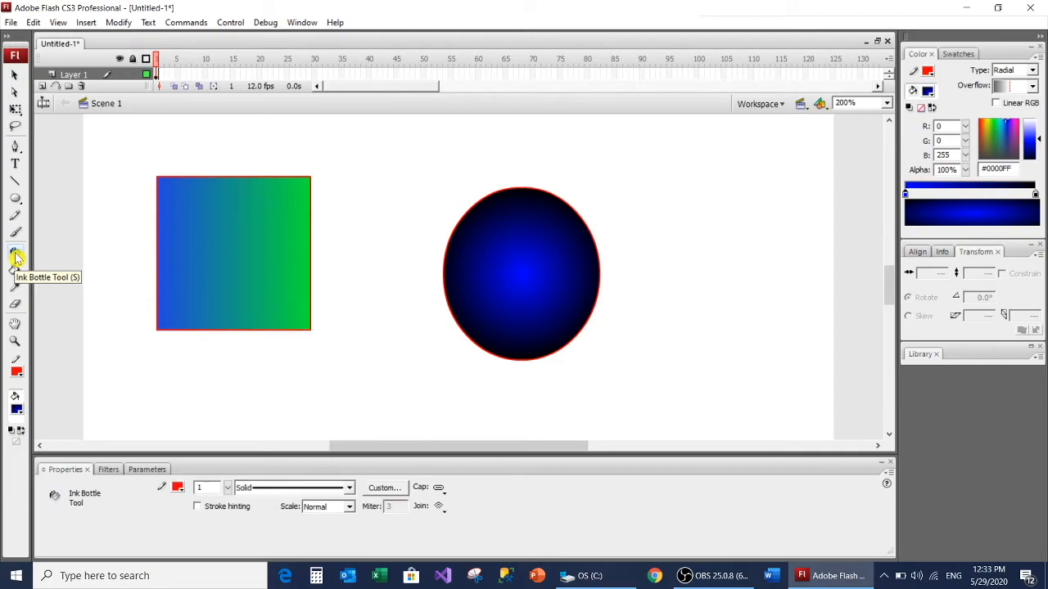
left_click(276, 488)
left_click(271, 528)
left_click_drag(229, 489, 230, 493)
left_click(227, 490)
double_click(211, 488)
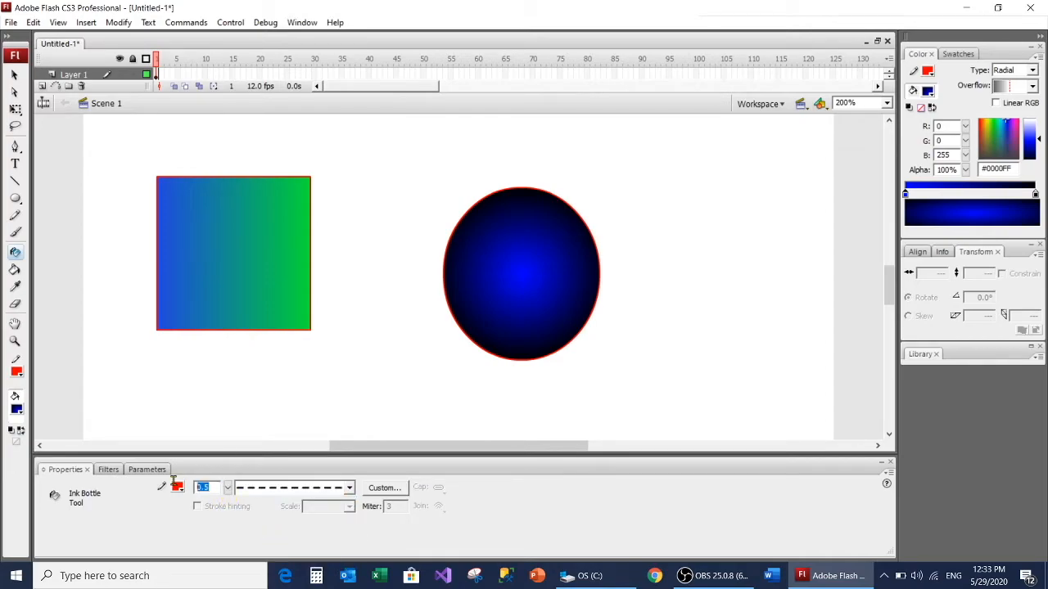
type("4")
key("Tab")
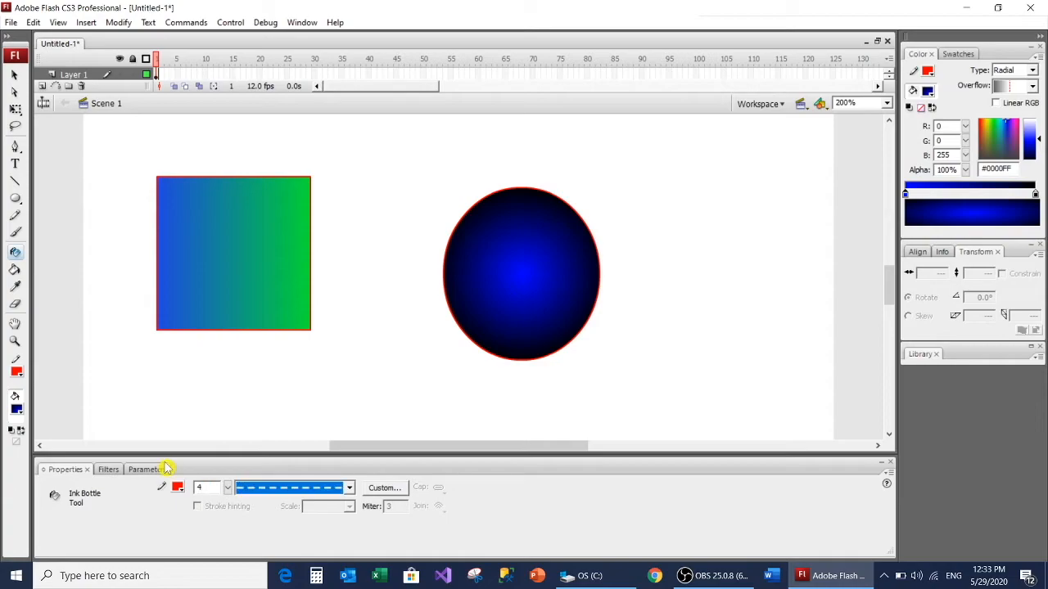
left_click(310, 174)
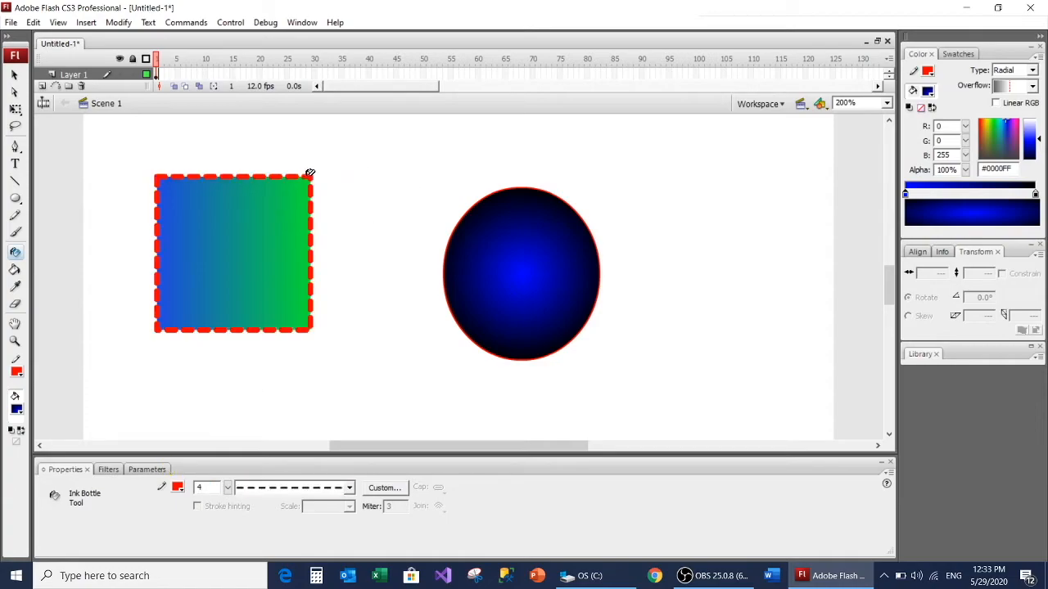
left_click(505, 186)
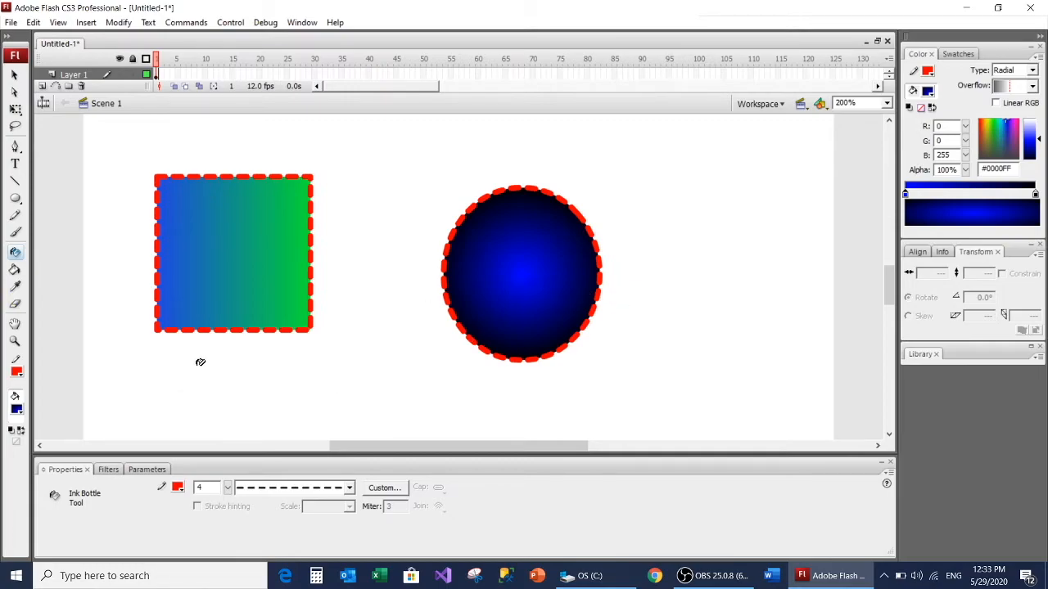
- Erase everything on the stage with the Eraser tool and undo the erasure
double_click(18, 310)
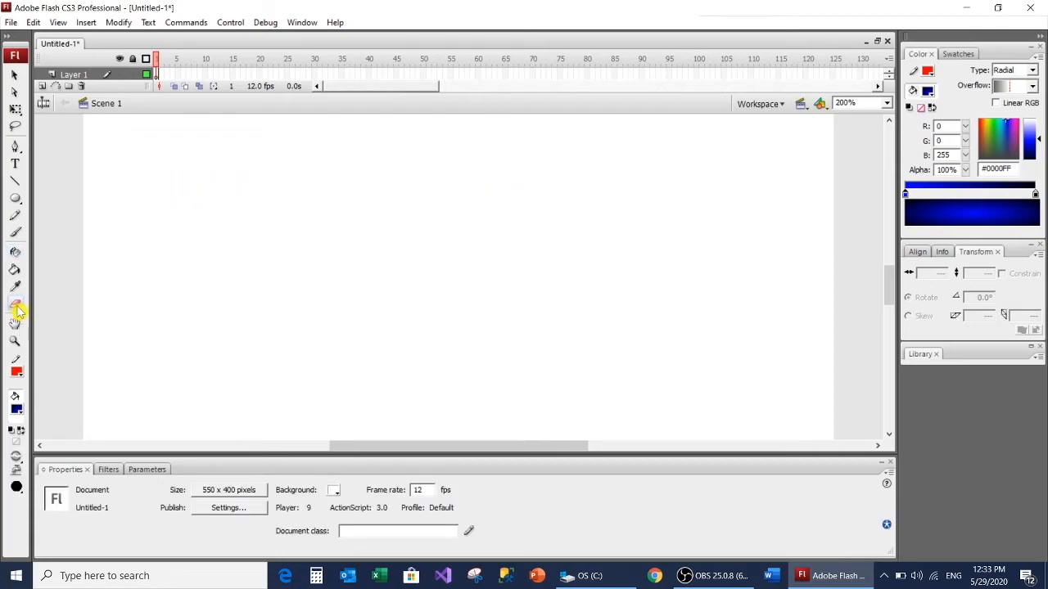
key("ctrl+z")
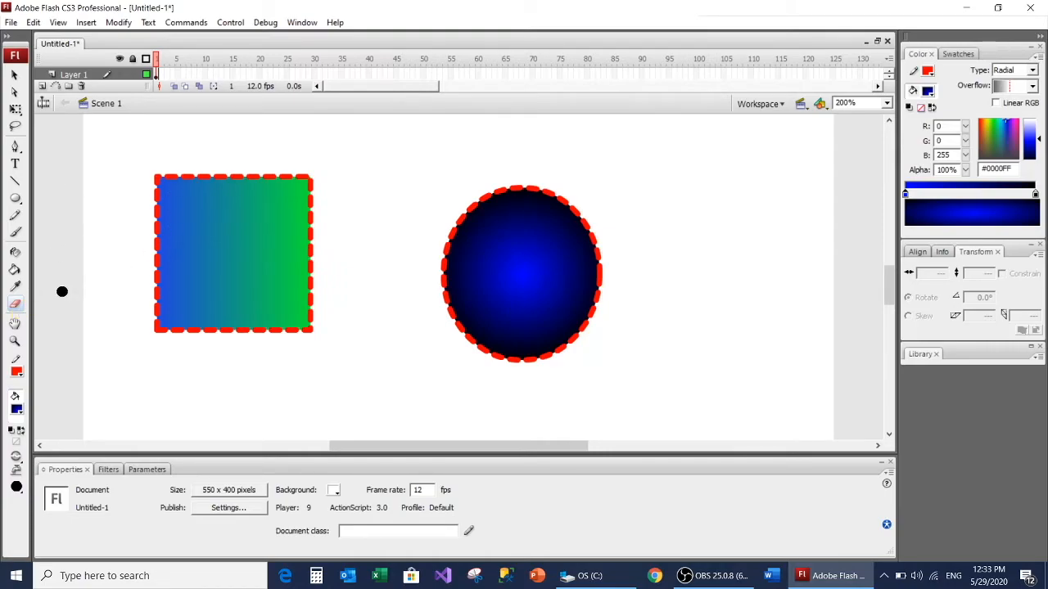
- Erase the square's fill and the oval's dashed outline with the Eraser's Faucet option, and undo both erasures
left_click(19, 473)
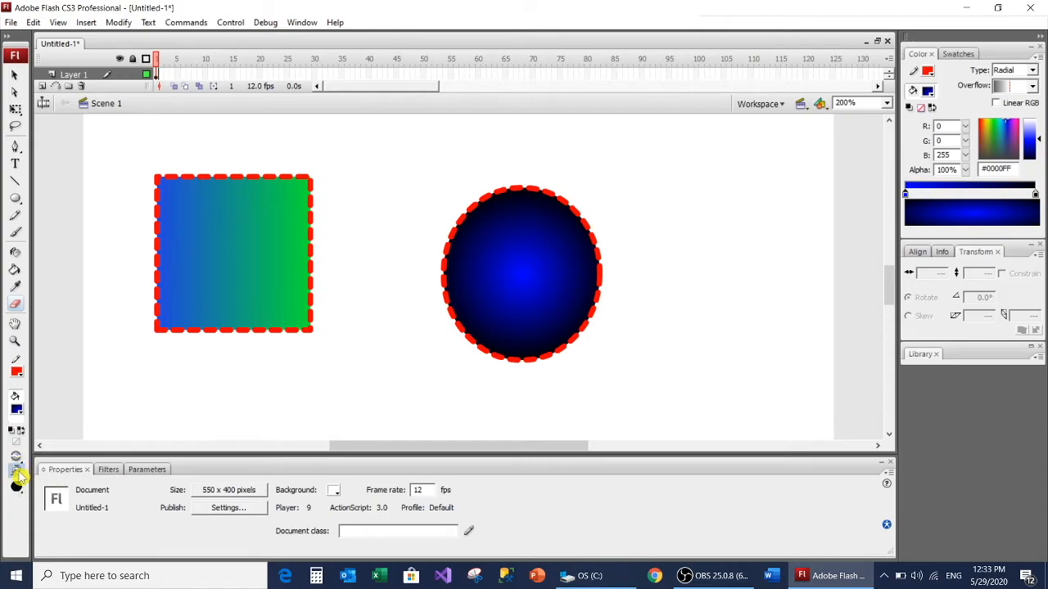
left_click(203, 260)
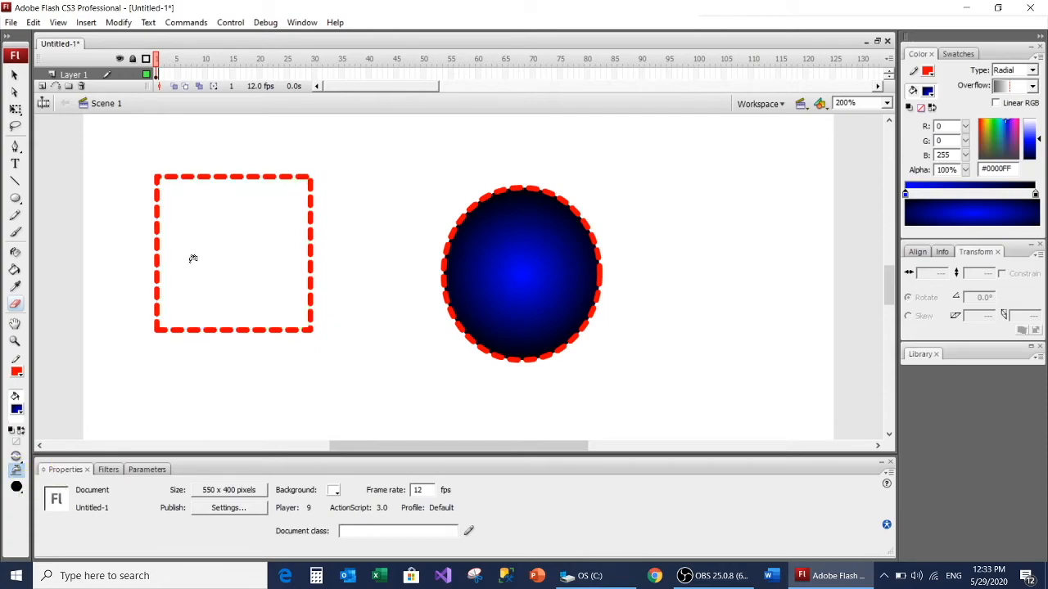
left_click(489, 191)
key("ctrl+z")
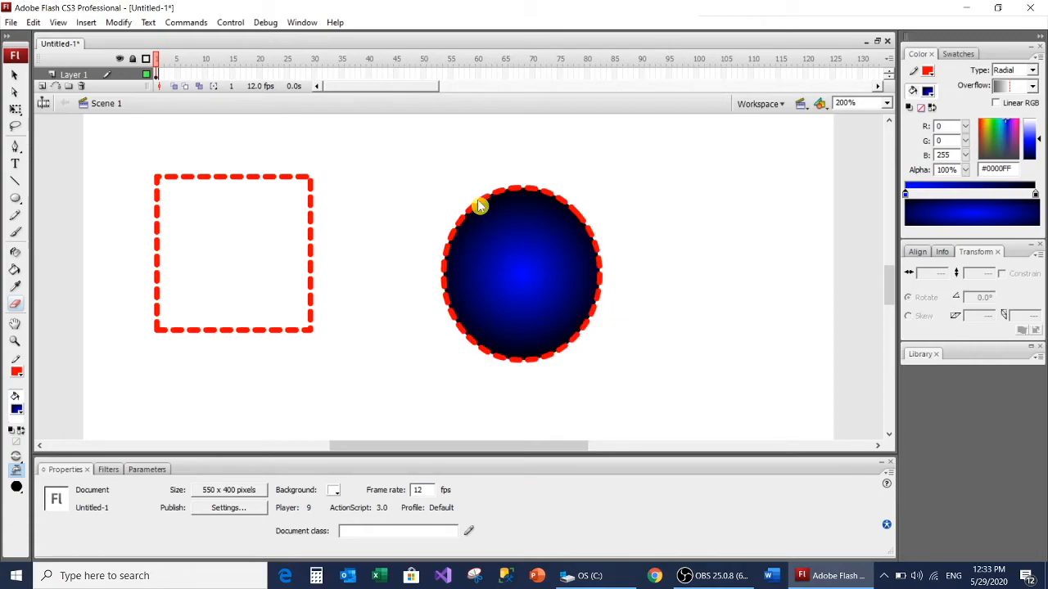
key("ctrl+z")
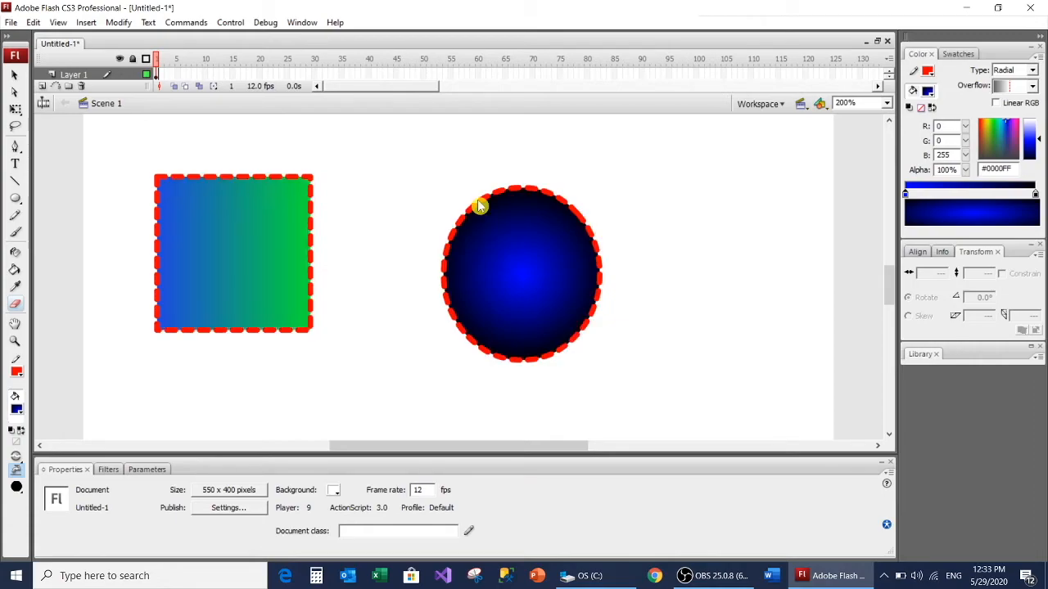
- Erase freehand areas of the square's fill using the Eraser tool in Erase Fills mode
left_click(17, 487)
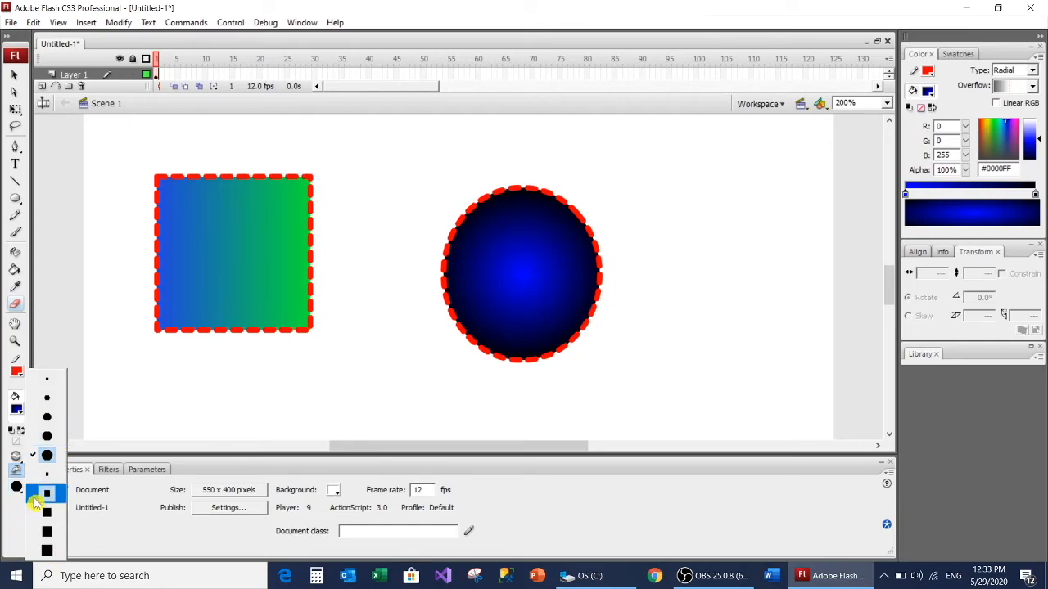
left_click(18, 458)
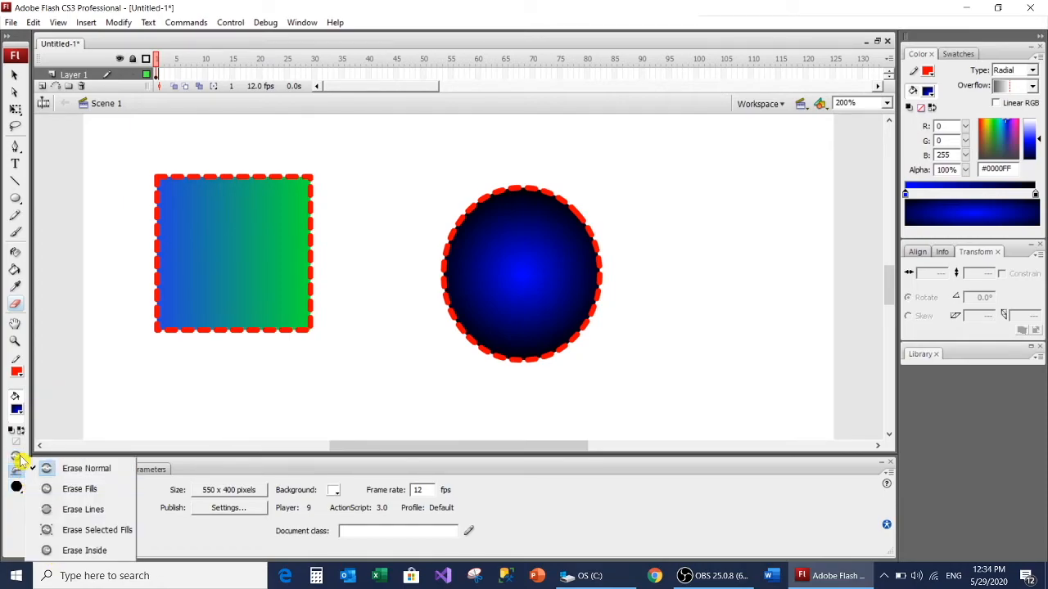
left_click(90, 490)
mouse_move(217, 250)
left_mouse_down()
mouse_move(234, 254)
mouse_move(257, 227)
mouse_move(156, 320)
mouse_move(183, 316)
left_mouse_up()
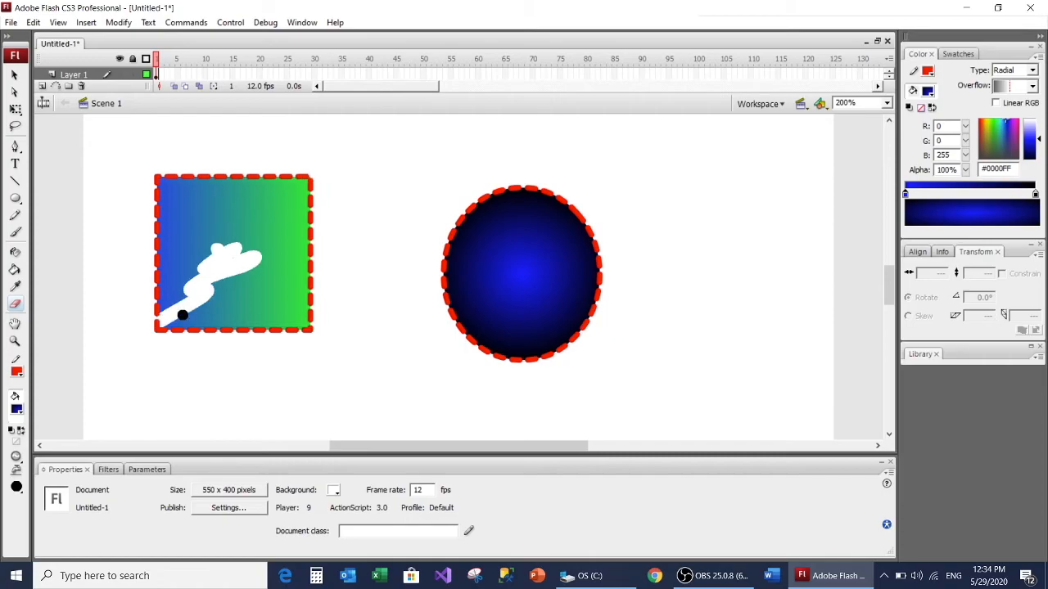
left_click(17, 462)
left_click(74, 505)
left_click_drag(290, 269, 292, 297)
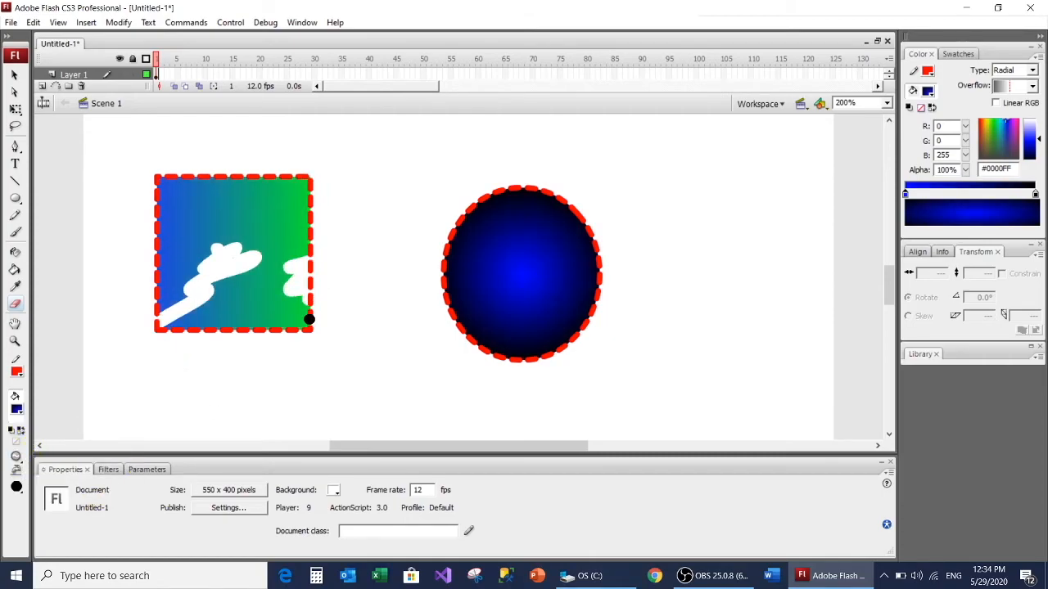
- Erase several freehand strokes from the oval's fill using the Eraser tool in Erase Inside mode
left_click(16, 463)
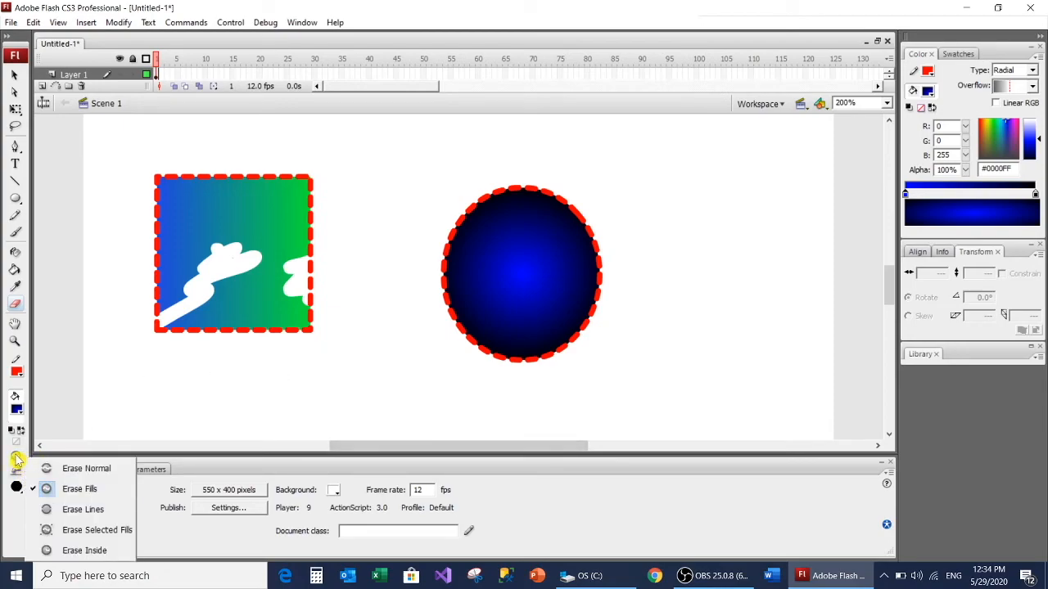
left_click(78, 550)
mouse_move(460, 272)
left_mouse_down()
mouse_move(537, 243)
mouse_move(433, 238)
left_mouse_up()
left_click_drag(508, 203, 410, 239)
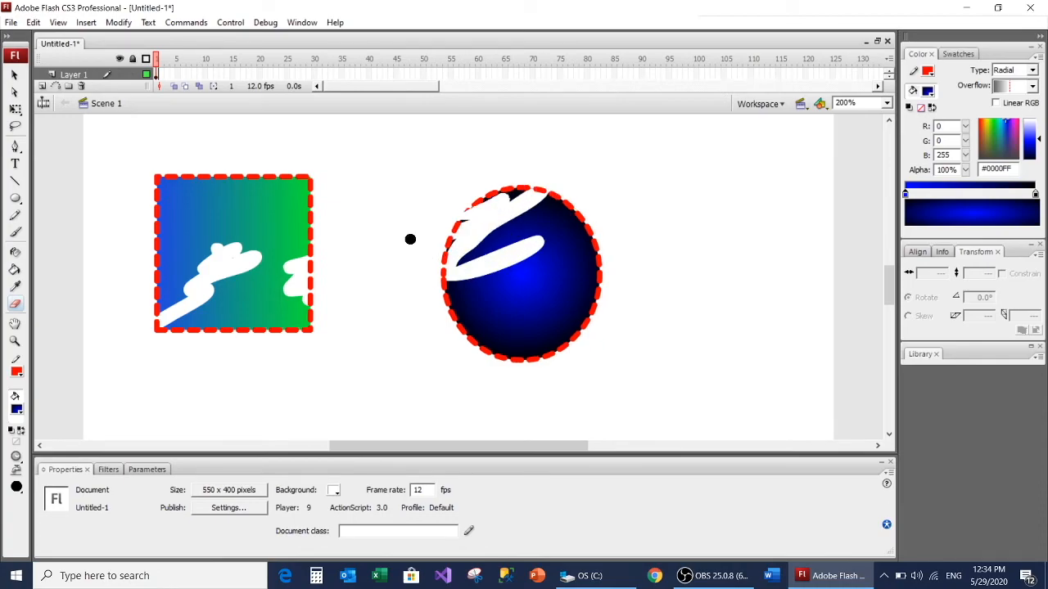
mouse_move(541, 211)
left_mouse_down()
mouse_move(468, 260)
mouse_move(571, 272)
left_mouse_up()
mouse_move(541, 199)
left_mouse_down()
mouse_move(579, 245)
mouse_move(575, 348)
left_mouse_up()
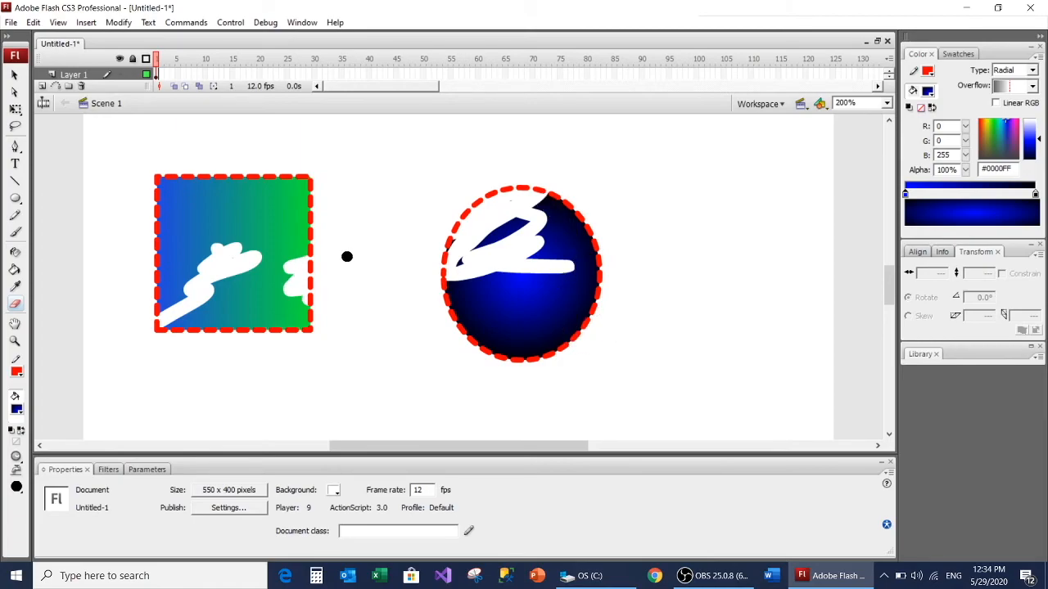
- Undo the eraser strokes and the dashed outlines applied to the square and the oval
key("ctrl+z")
key("ctrl+z")
key("ctrl+z")
key("ctrl+z")
key("ctrl+z")
key("ctrl+z")
key("ctrl+z")
key("ctrl+z")
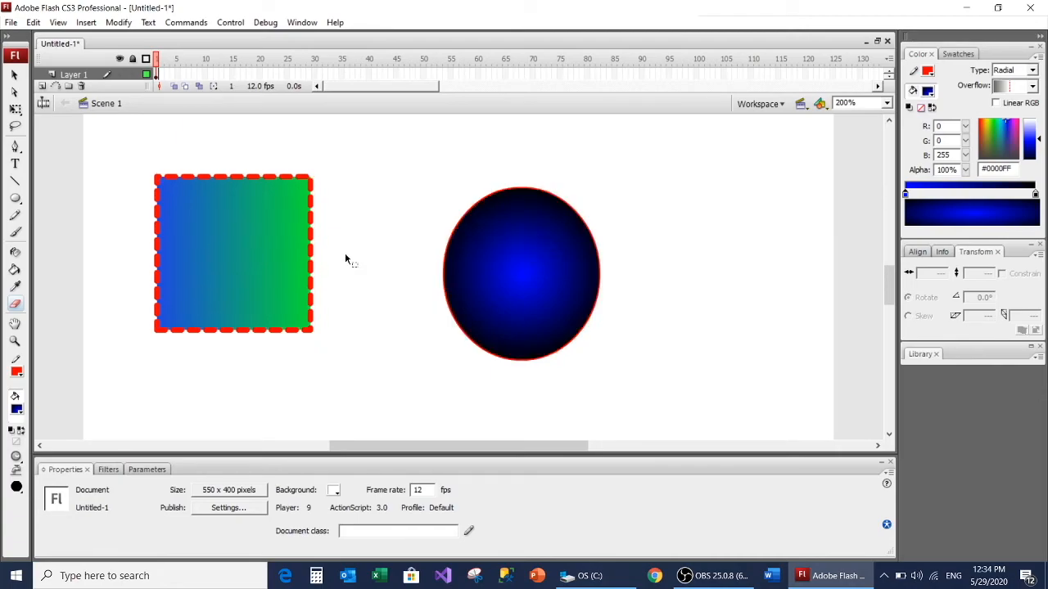
left_click(14, 94)
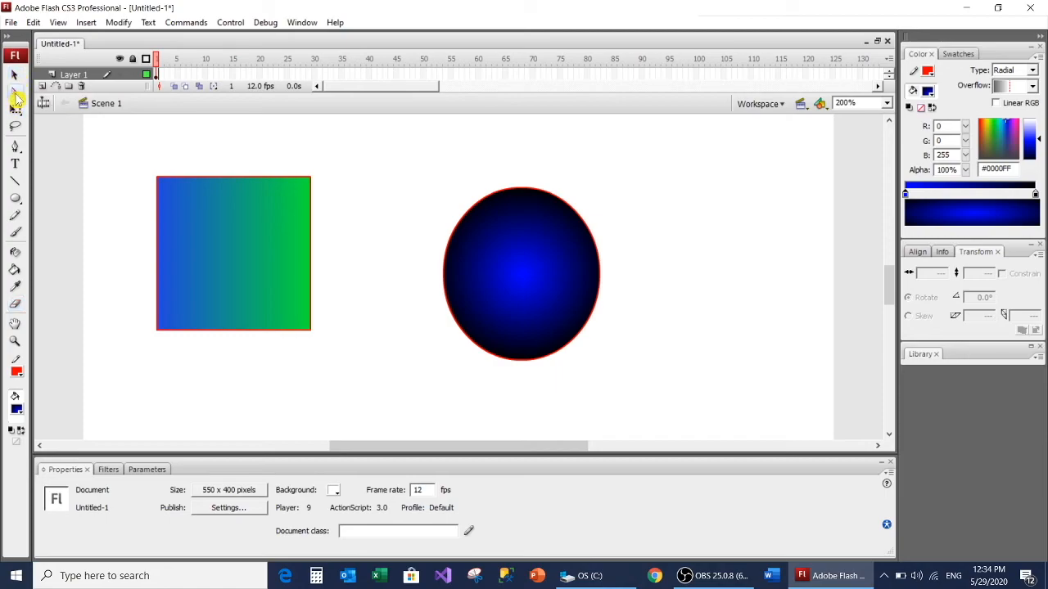
left_click(210, 224)
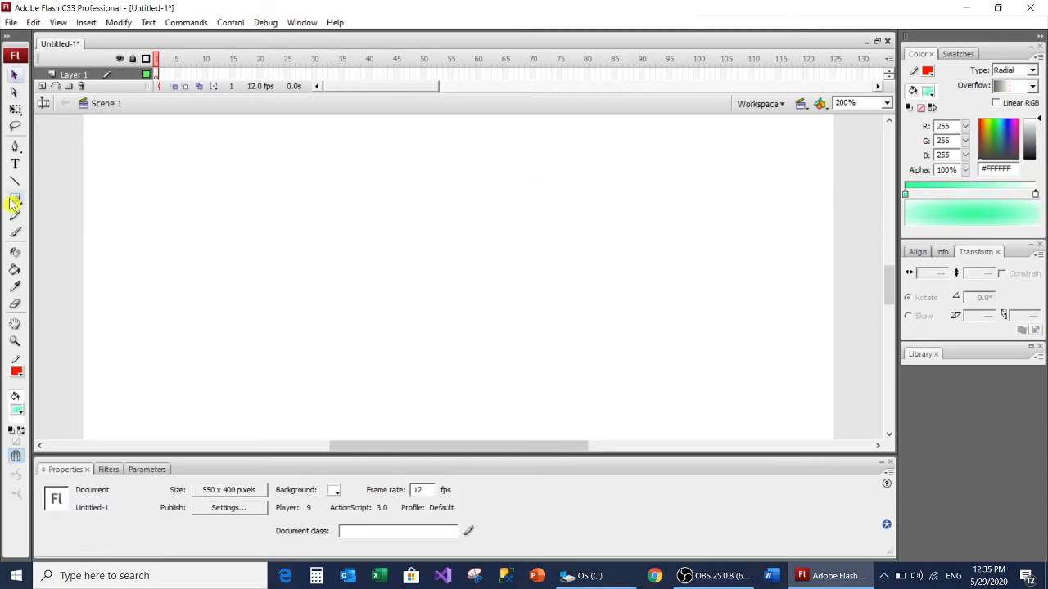
- Draw a rectangle about 246.5 by 105.5 px with a red outline and green-to-white radial fill, and deselect it
key("r")
left_click_drag(188, 181, 525, 325)
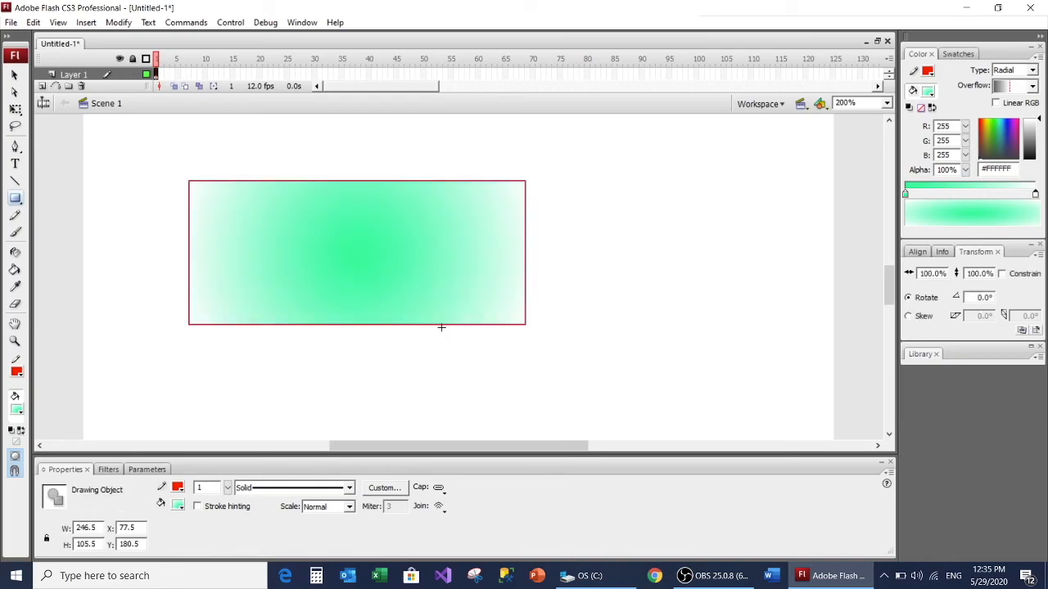
left_click(14, 75)
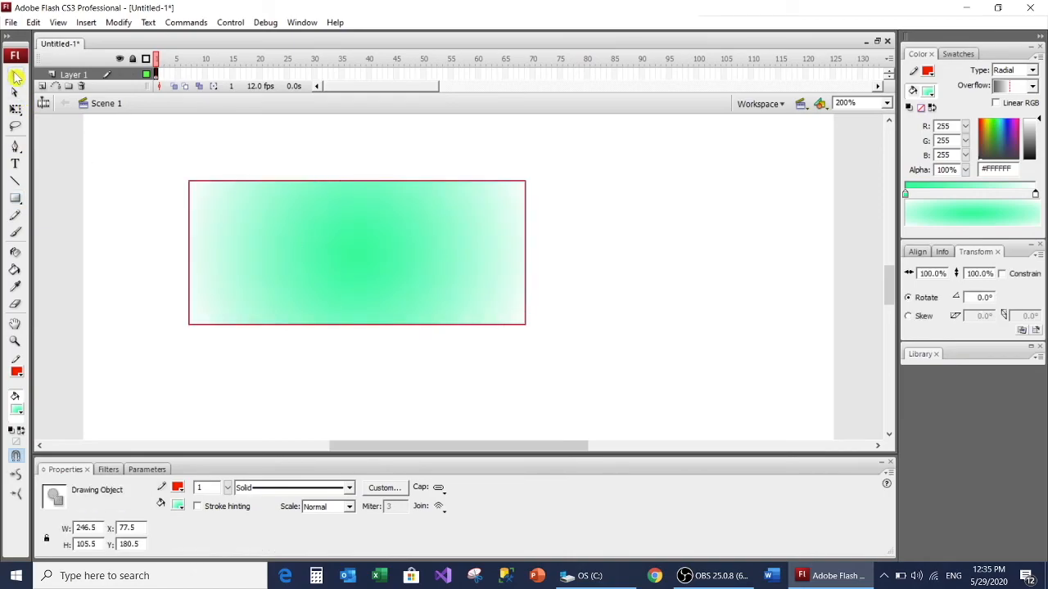
left_click(361, 176)
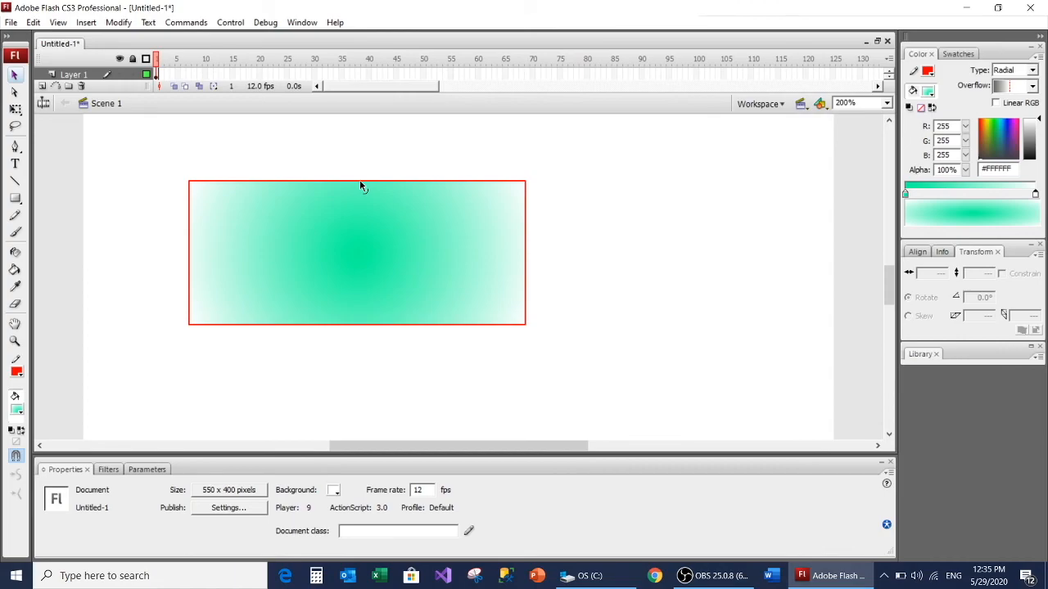
- Bend the rectangle's top edge upward to make the shape about 143 px tall, and bend its bottom edge downward with the Selection tool
left_click_drag(360, 180, 357, 134)
left_click(360, 326)
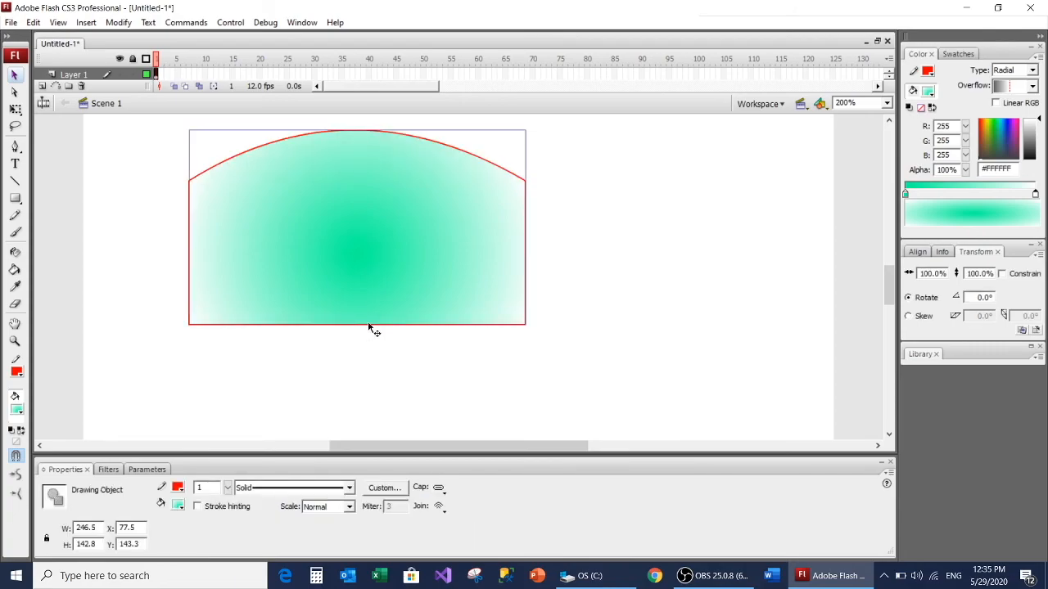
left_click(354, 333)
left_click_drag(356, 328, 359, 381)
- Pull the shape's bottom-right and top-left corners inward toward its centre with the Selection tool
left_click(528, 329)
left_click(529, 329)
left_click_drag(528, 328, 464, 264)
left_click(192, 181)
left_click(189, 179)
left_click_drag(190, 181, 250, 233)
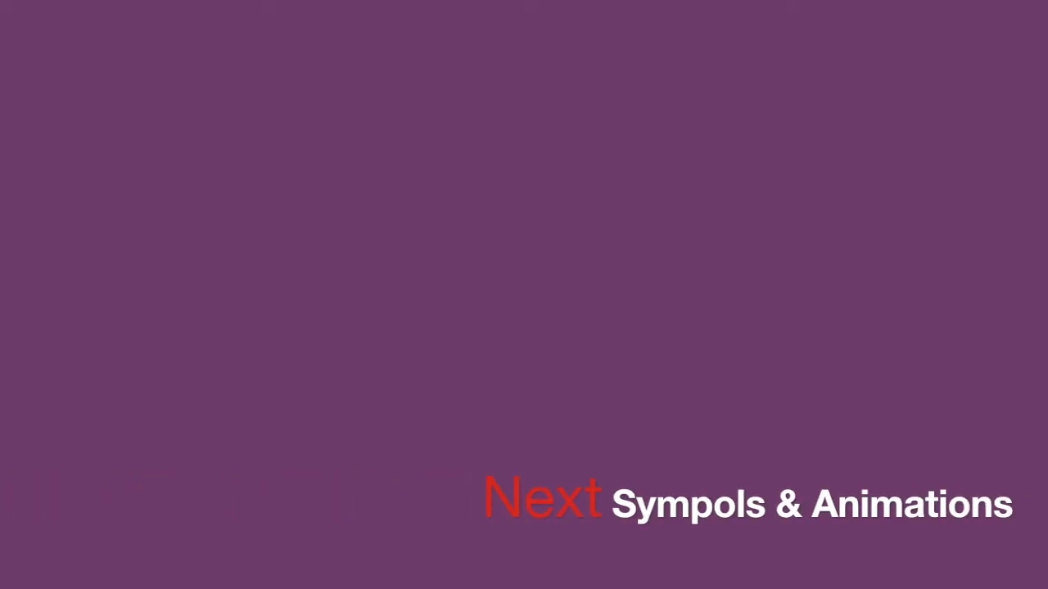